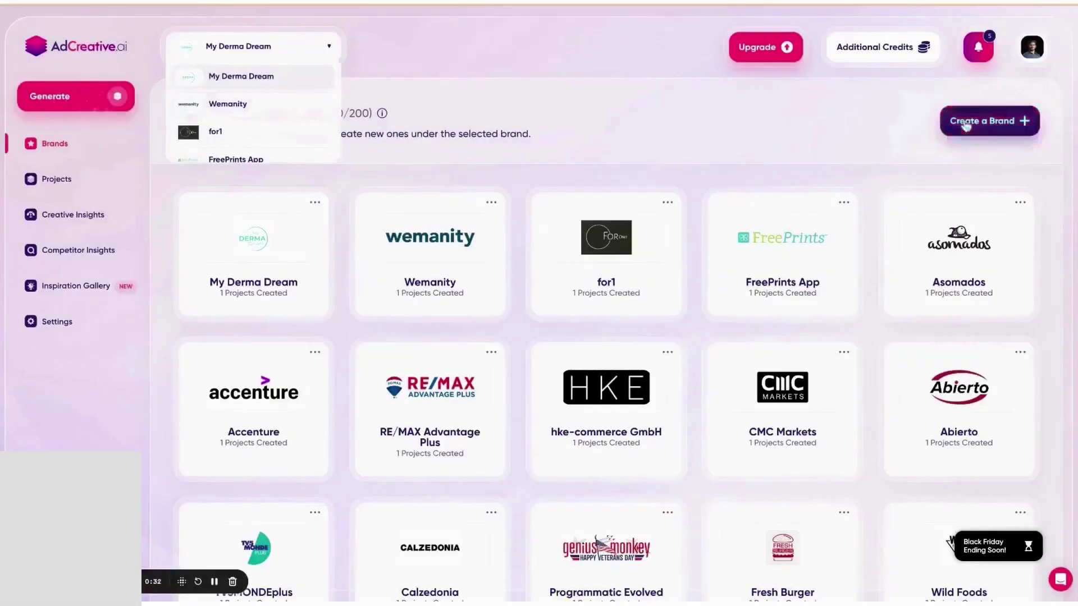
- Create and save the Ad Creative brand with its website, name, colours and description
click(966, 125)
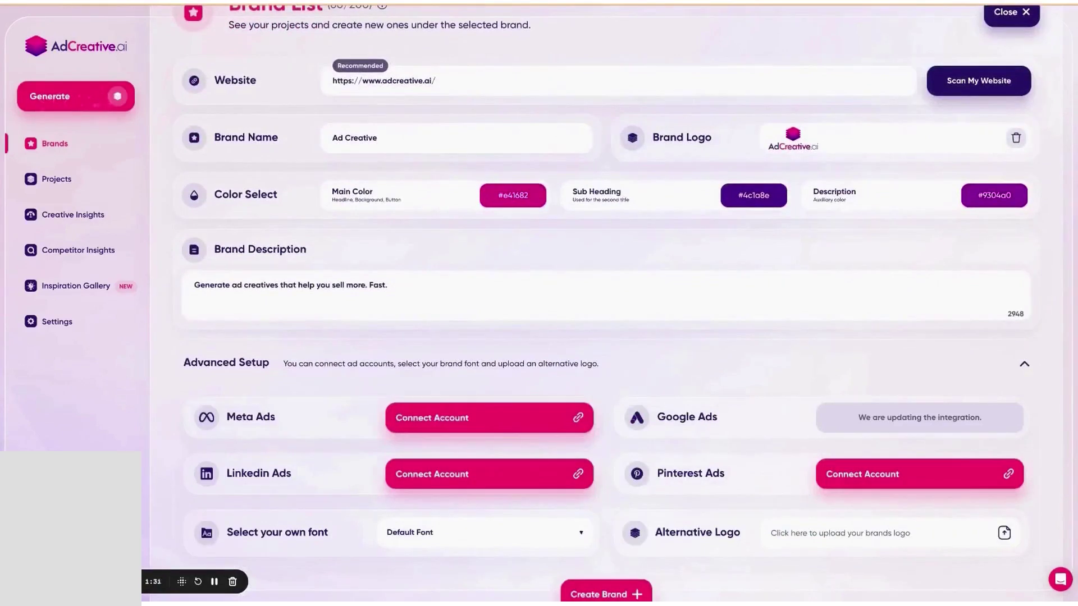
scroll(540, 336, down, 3)
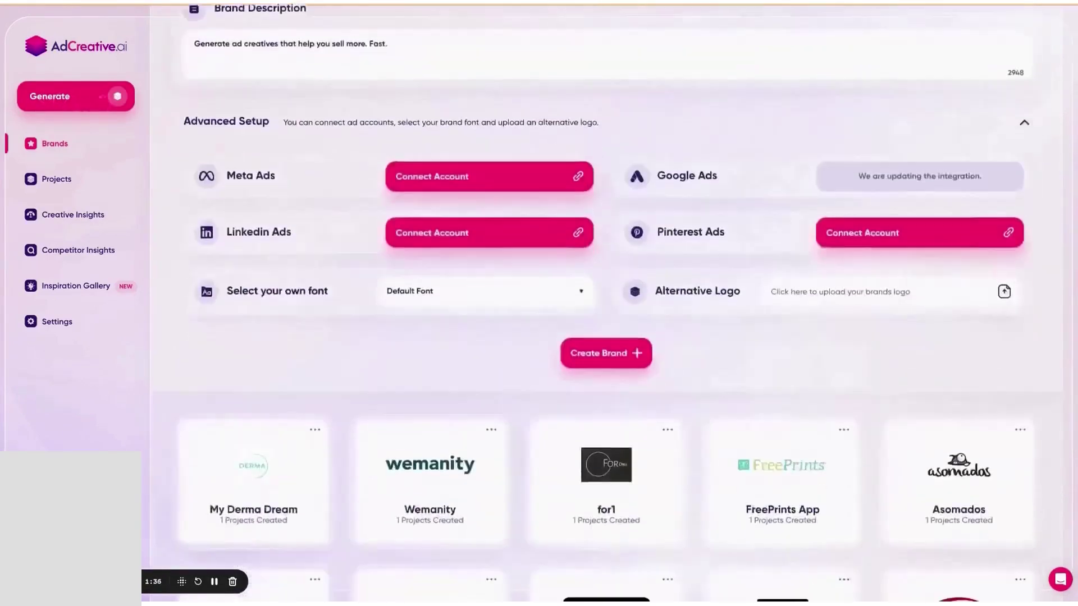
click(607, 353)
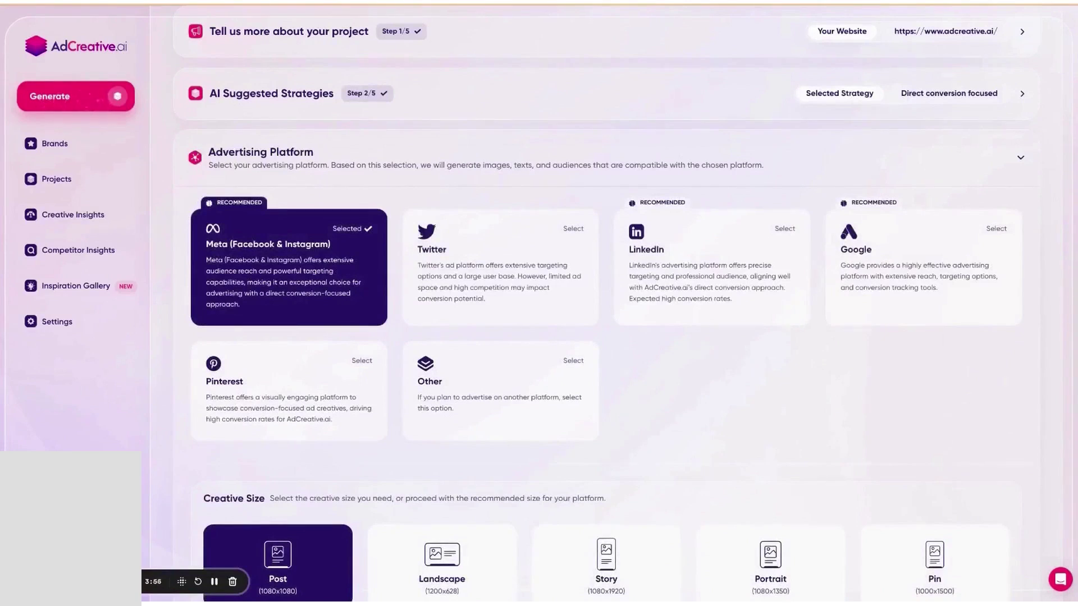
scroll(661, 480, down, 5)
scroll(581, 474, down, 1)
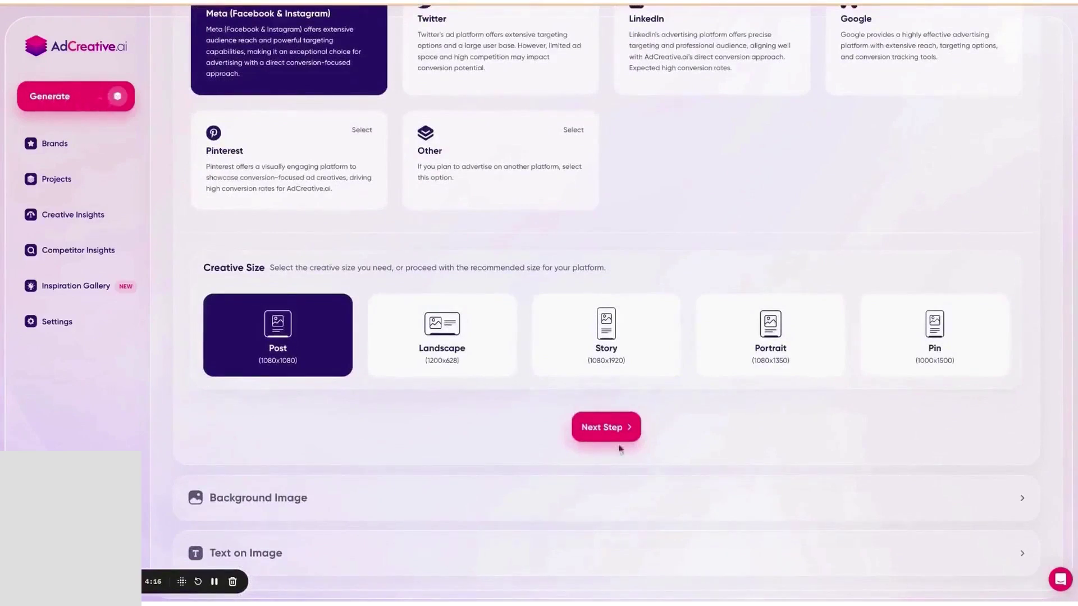
- Search free stock images for 'marketing' and pick the neon city street photo as background
click(606, 428)
scroll(605, 338, down, 3)
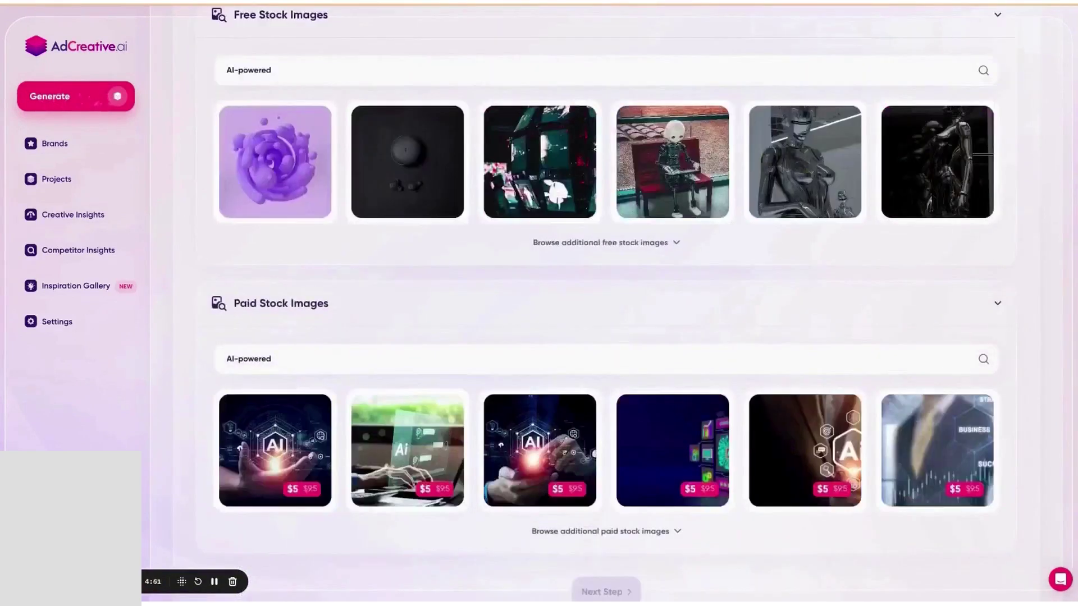
scroll(606, 337, up, 1)
triple_click(253, 102)
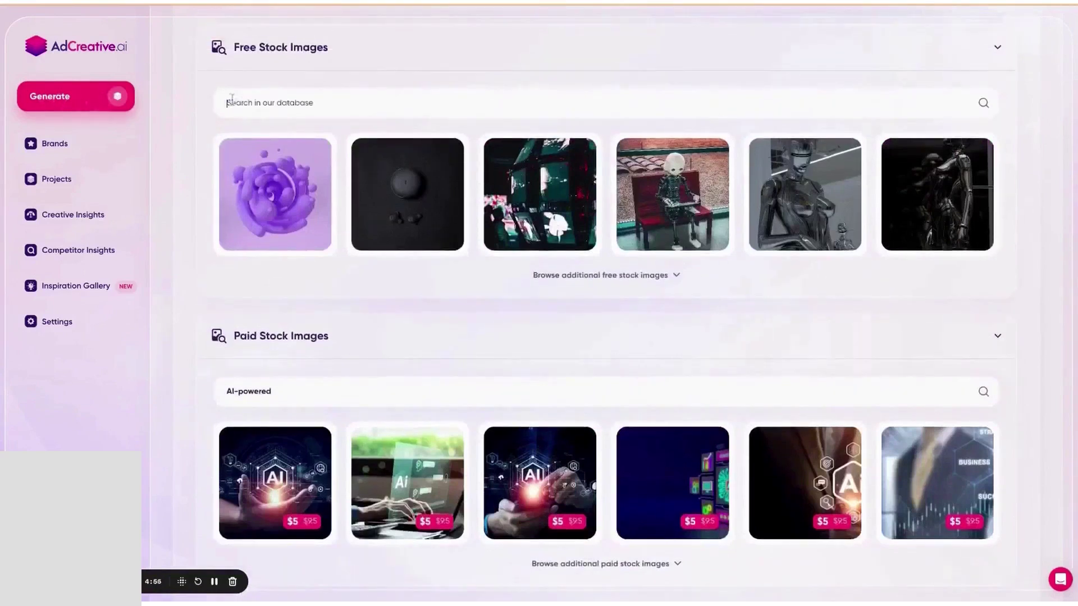
text(marketing)
key(Return)
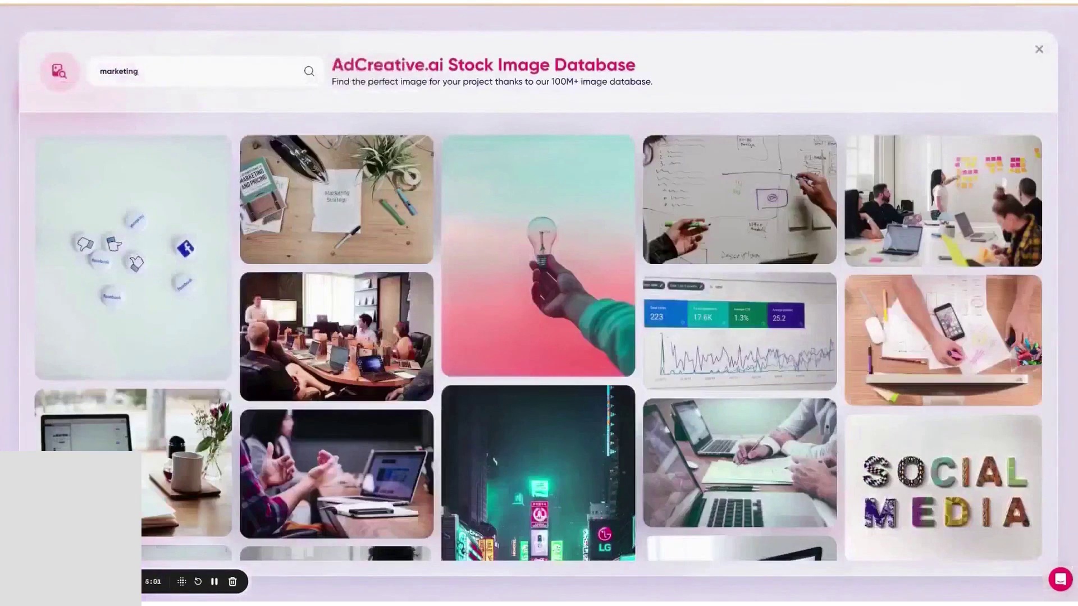
scroll(557, 327, down, 3)
click(557, 327)
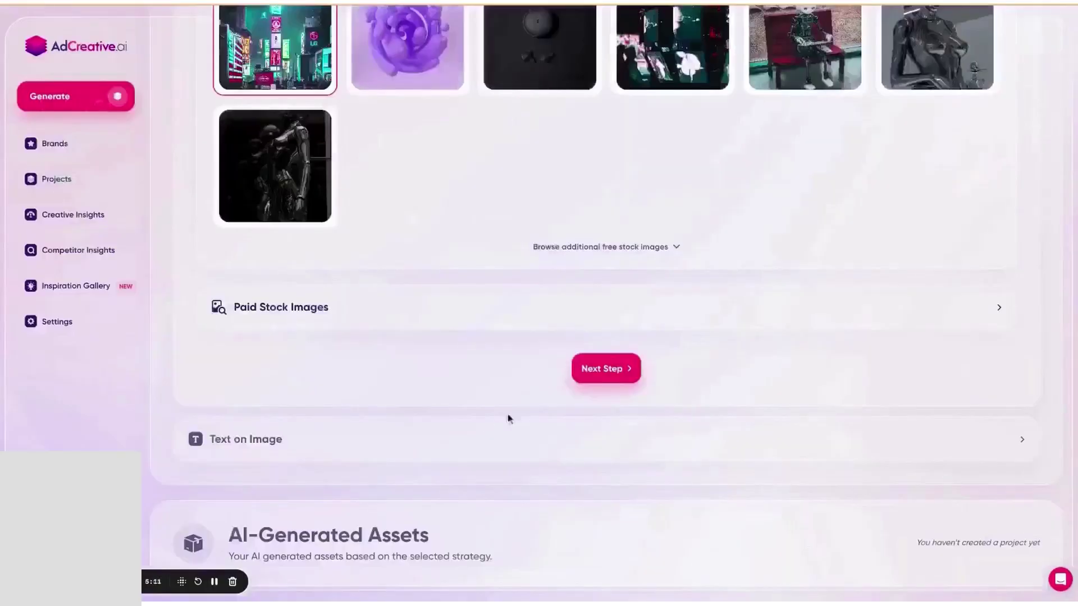
- Generate the ad creatives, tick two of them and download the selected ones
click(606, 368)
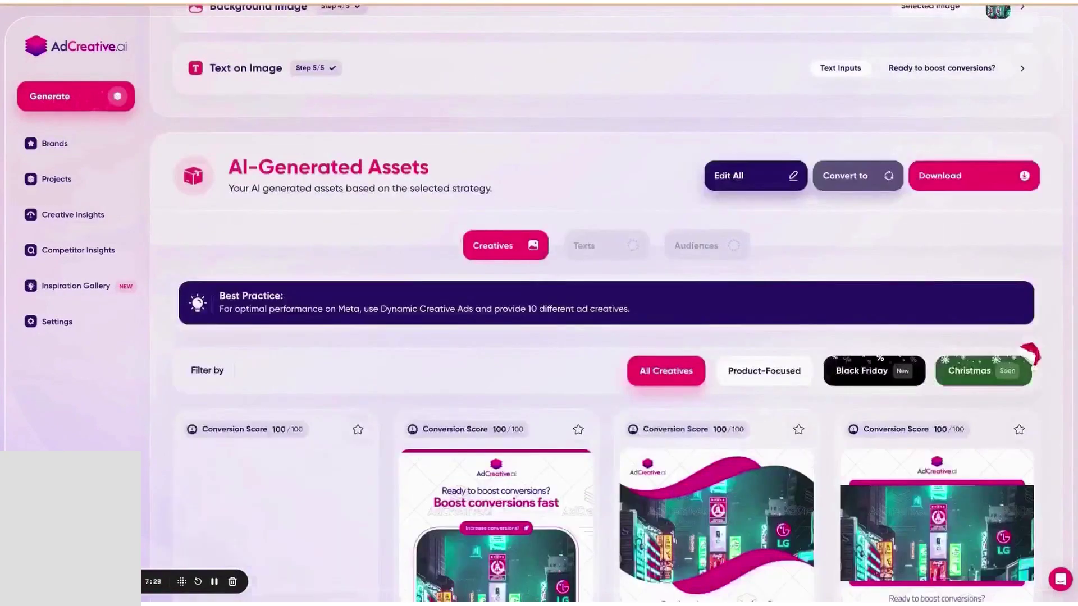
scroll(607, 337, down, 5)
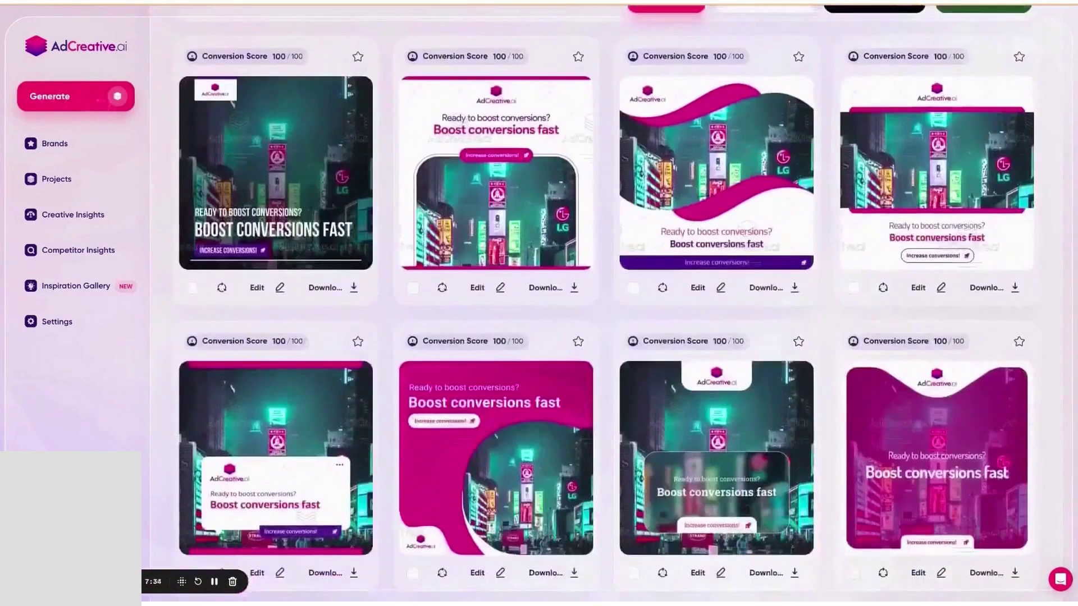
scroll(607, 337, down, 3)
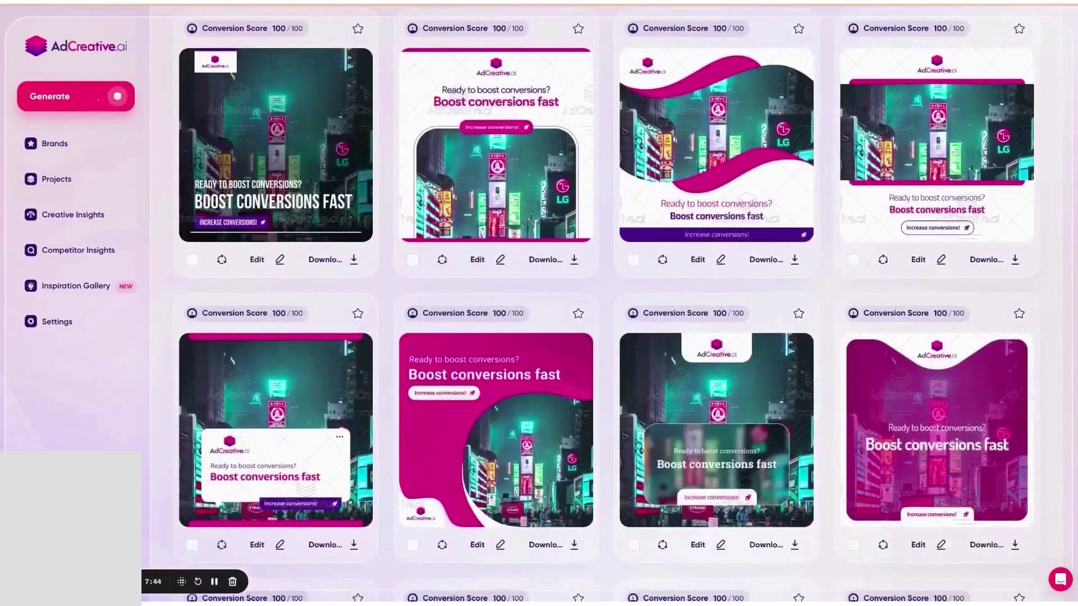
scroll(556, 396, down, 1)
click(412, 501)
scroll(589, 438, down, 1)
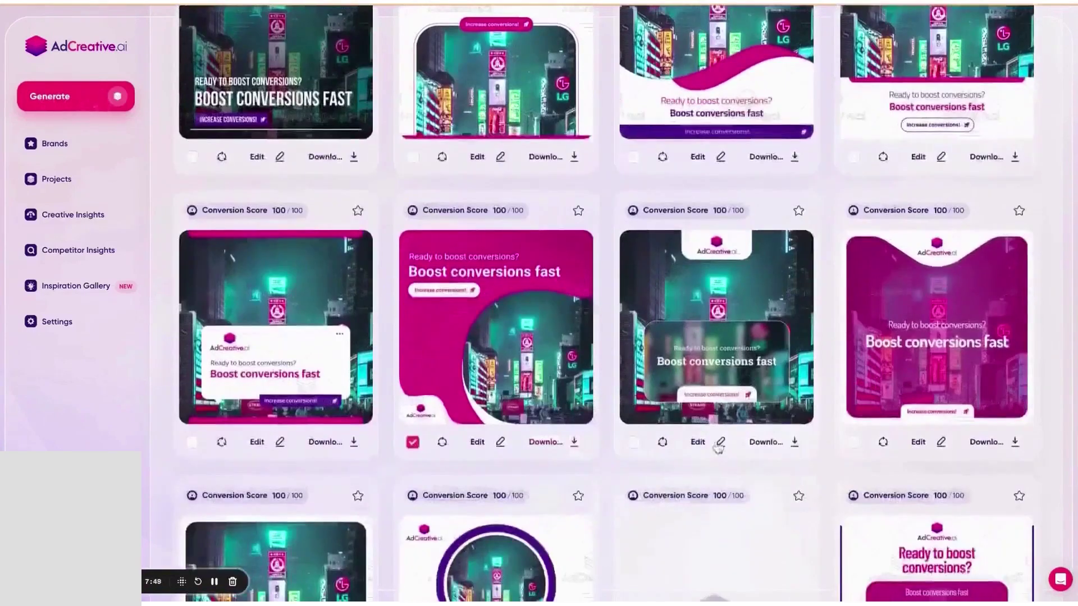
scroll(776, 439, down, 3)
scroll(777, 438, down, 2)
click(192, 551)
scroll(575, 348, up, 8)
scroll(575, 348, up, 2)
click(974, 110)
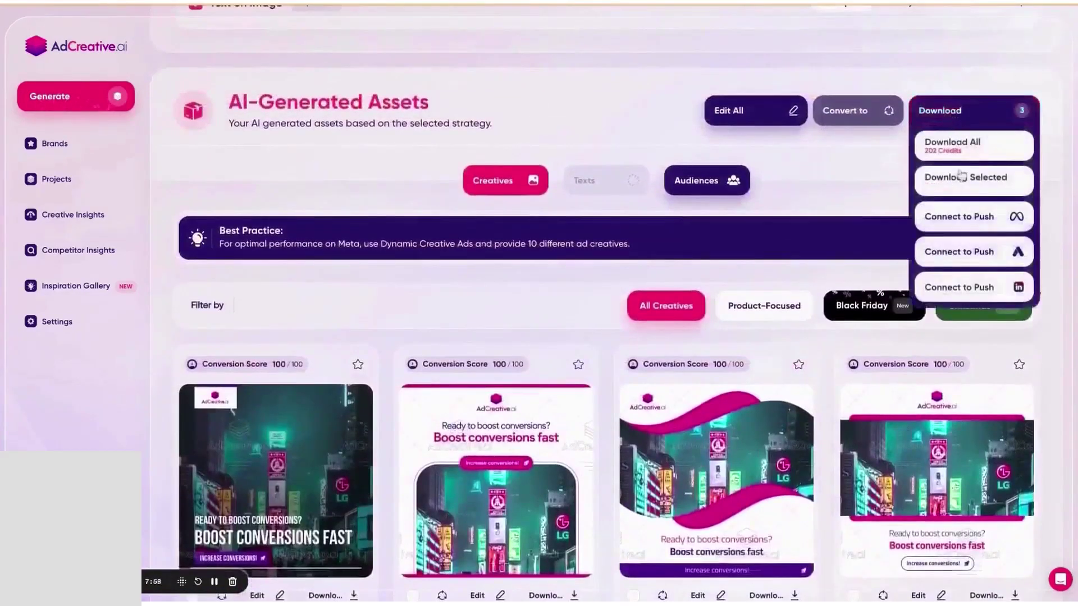
click(963, 180)
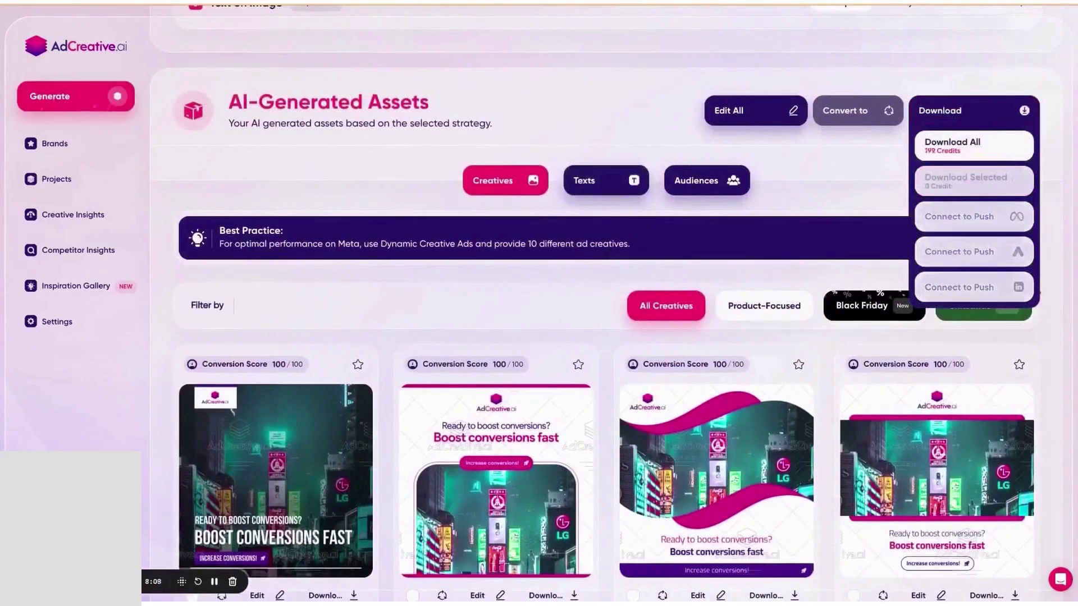
- Filter creatives by product and Black Friday, then preview one in display banner sizes
click(763, 306)
scroll(764, 306, down, 2)
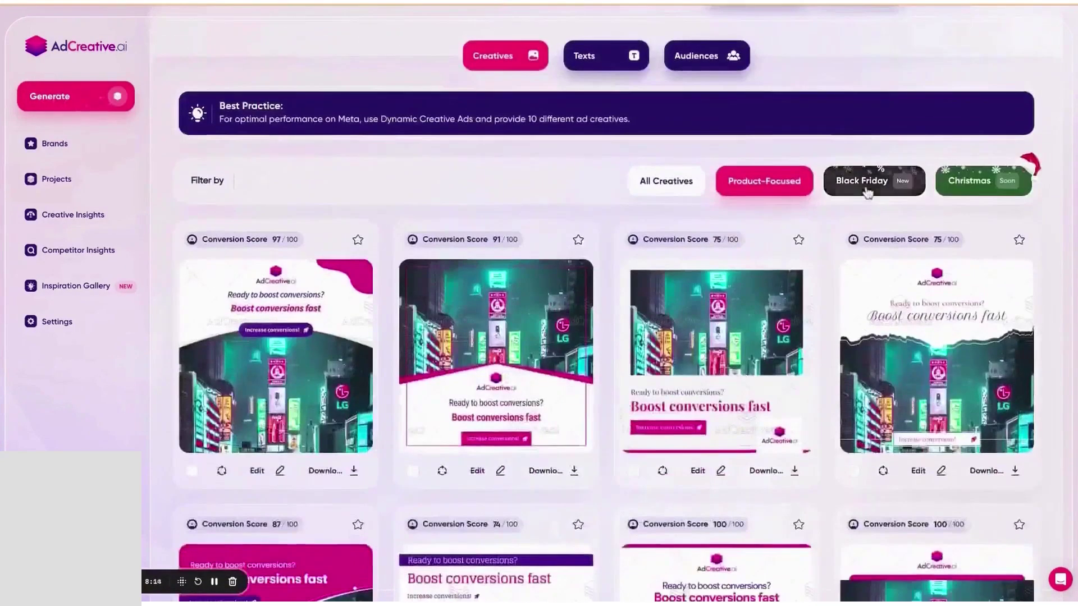
click(868, 185)
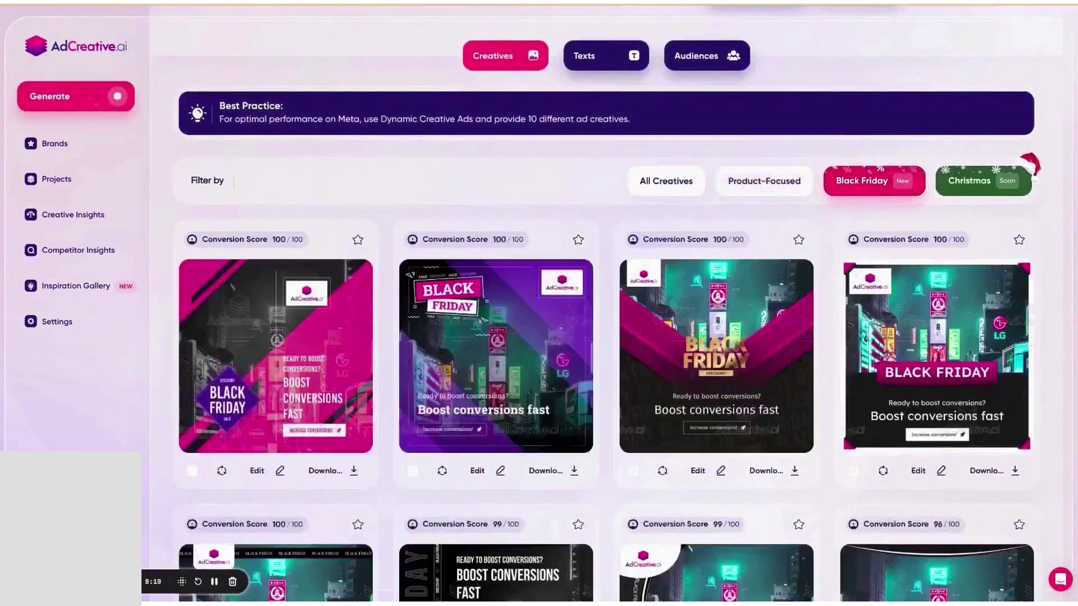
click(665, 181)
scroll(512, 252, down, 1)
click(449, 430)
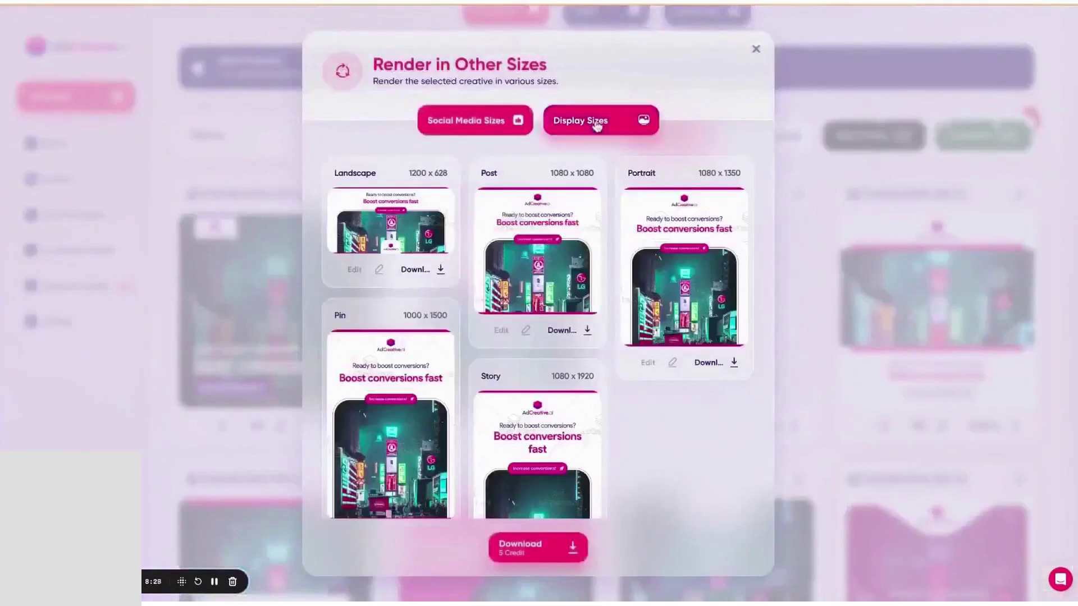
click(600, 121)
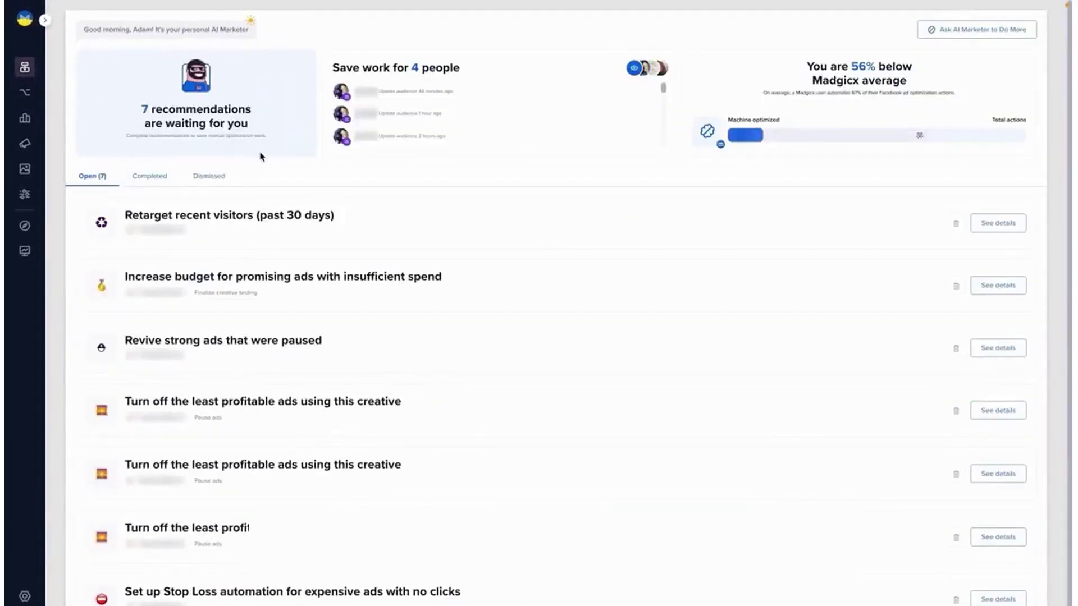
scroll(322, 243, down, 1)
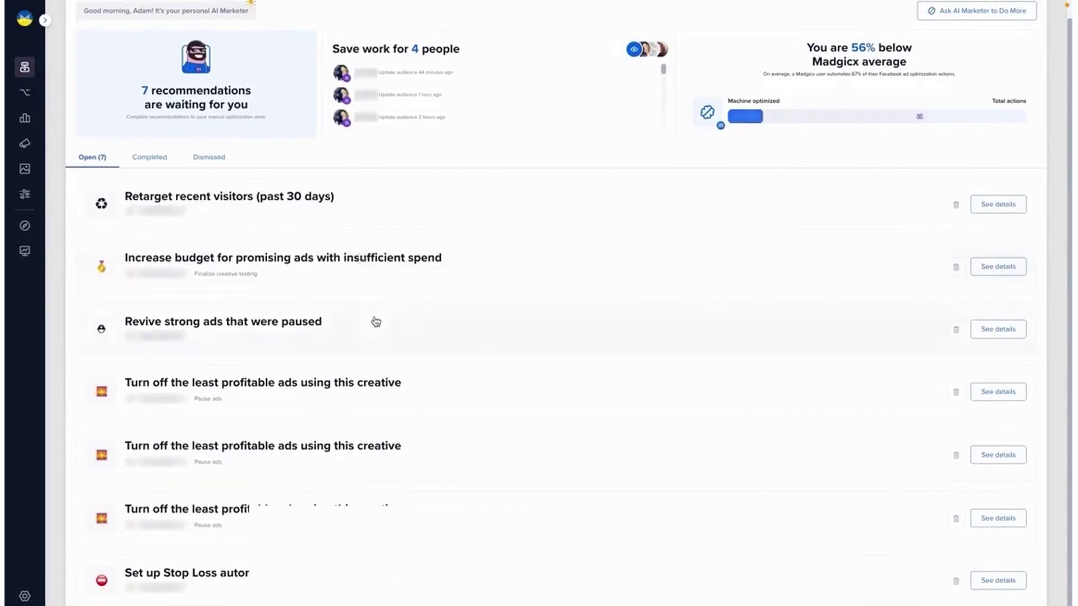
scroll(375, 322, up, 1)
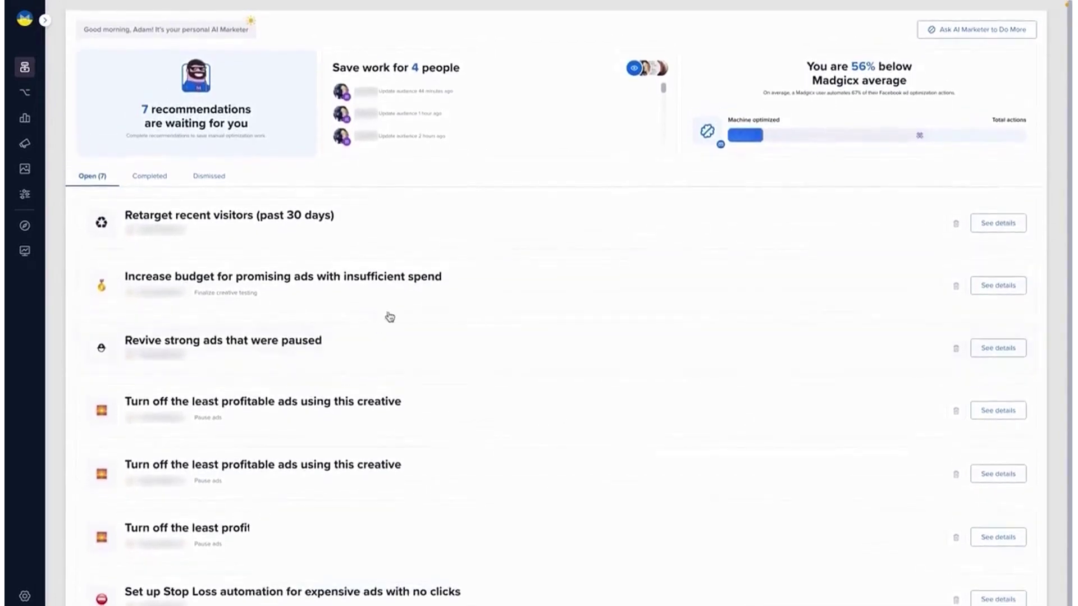
- Expand the details of the 'Increase budget for promising ads' recommendation
click(445, 287)
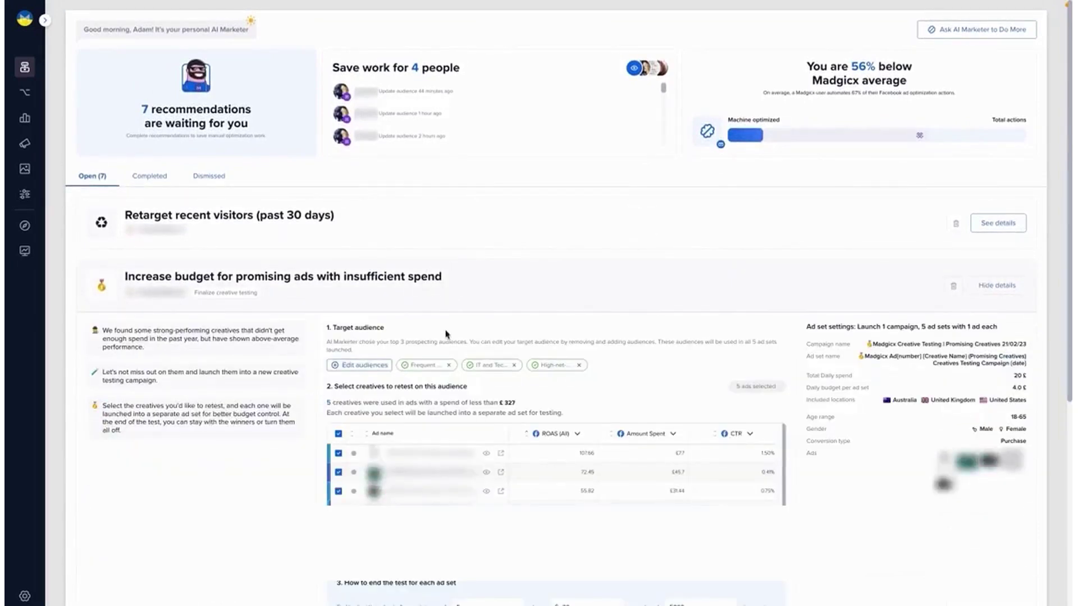
scroll(443, 341, down, 2)
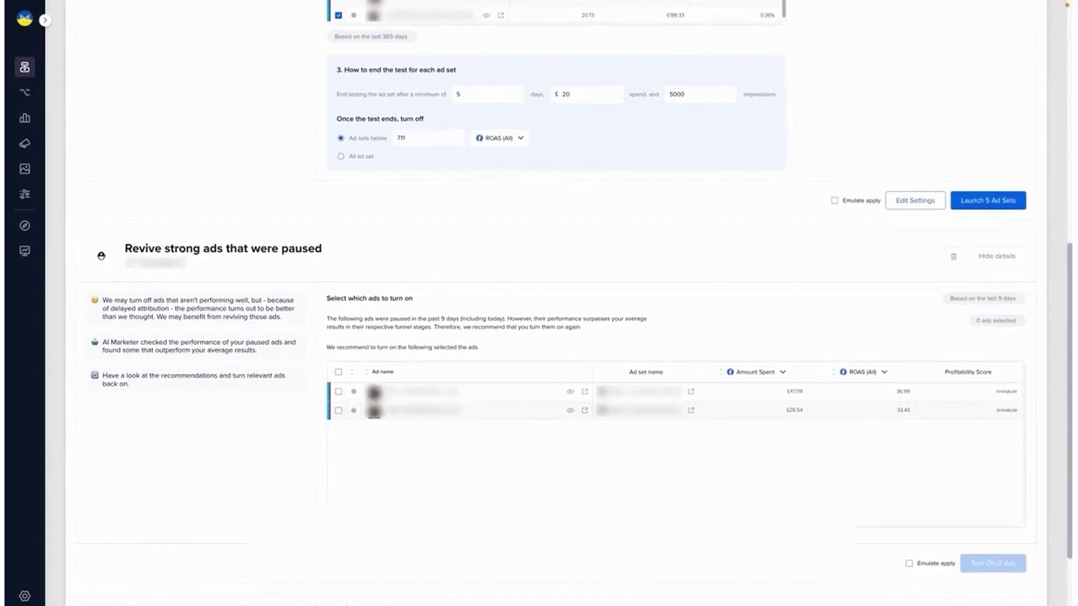
scroll(539, 304, up, 5)
scroll(540, 304, up, 5)
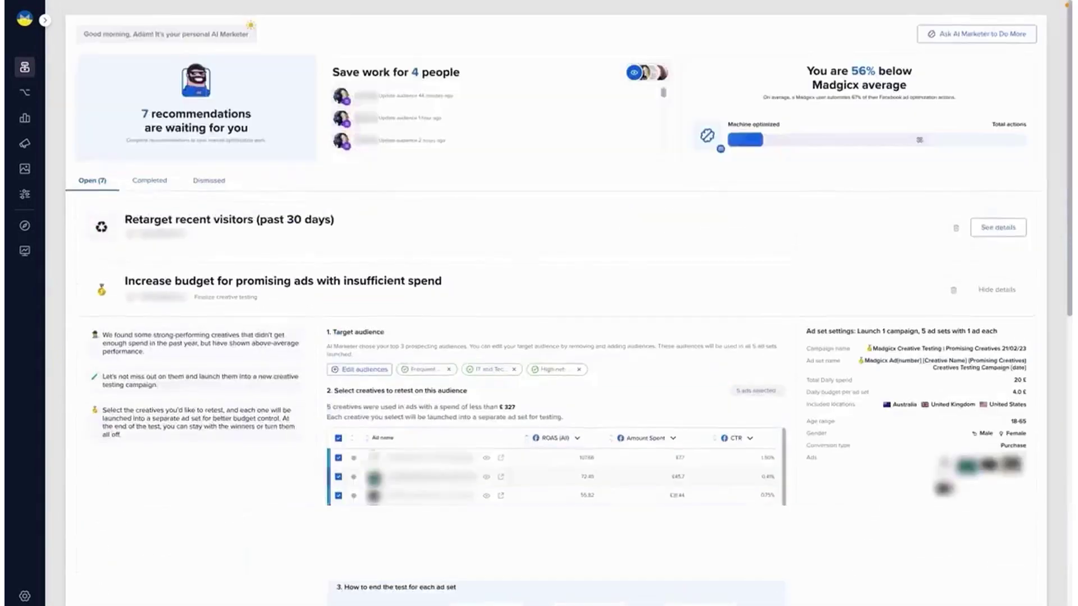
- Show the Completed recommendations and give the first one a five-star rating
click(151, 176)
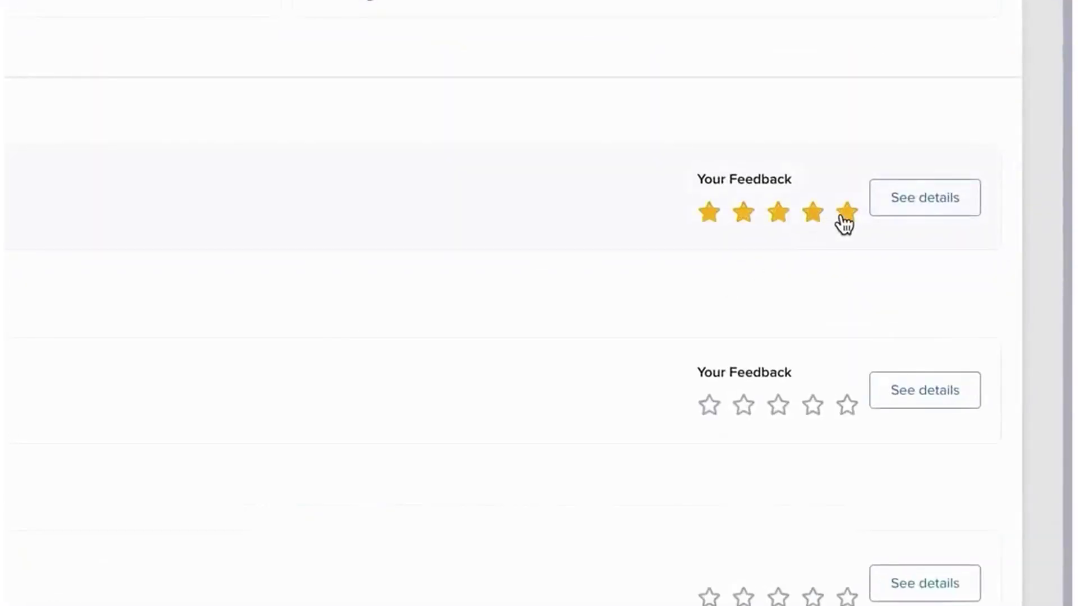
click(847, 216)
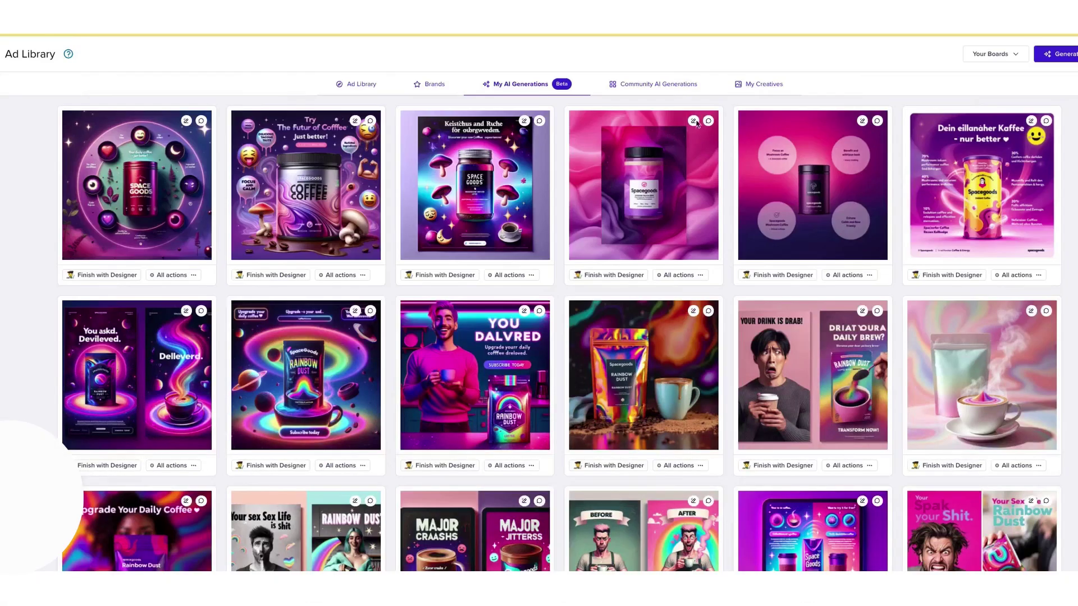
- Erase the Spacegoods jar and place the uploaded pouch photo with its background removed
click(695, 123)
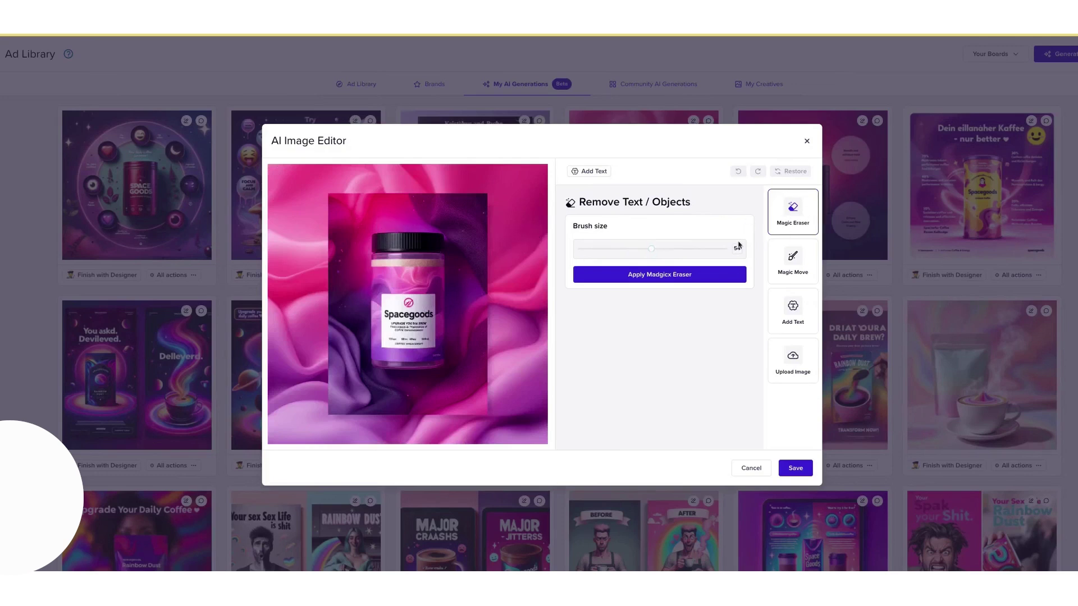
drag(429, 244, 385, 361)
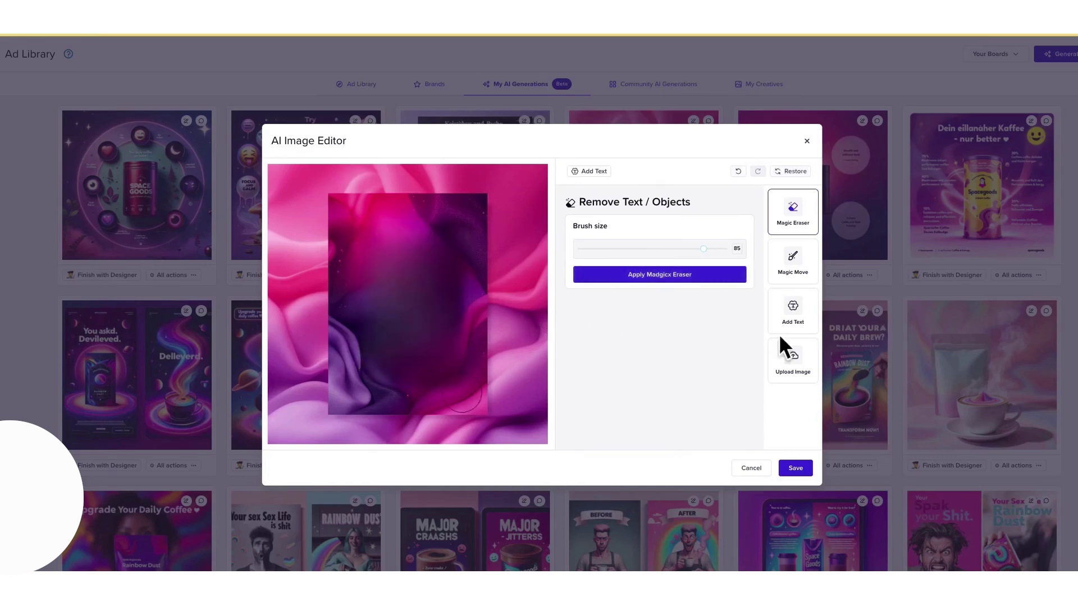
click(791, 362)
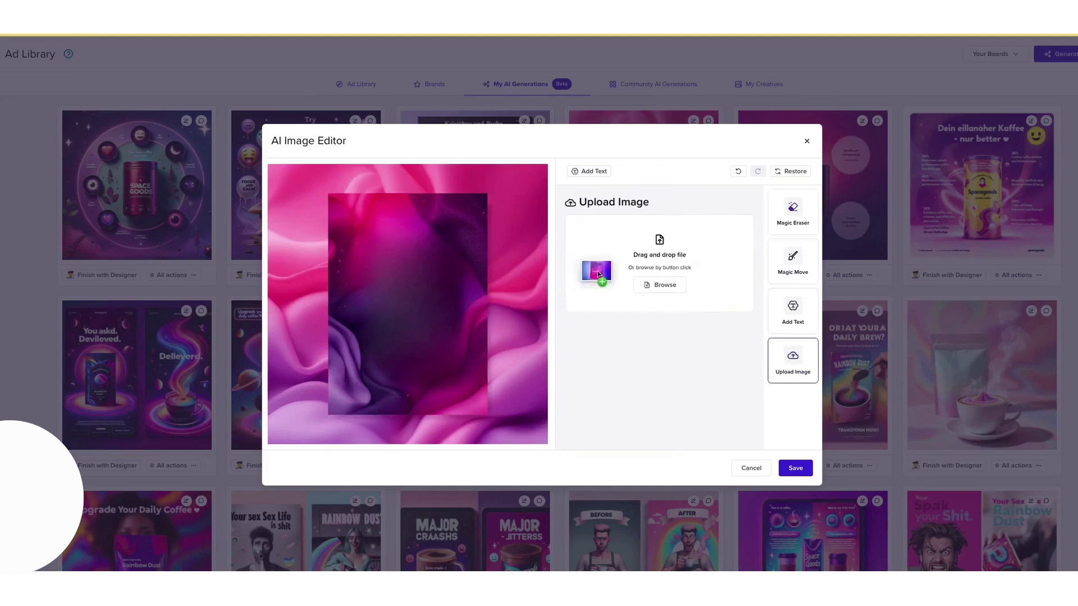
drag(596, 272, 659, 262)
click(636, 387)
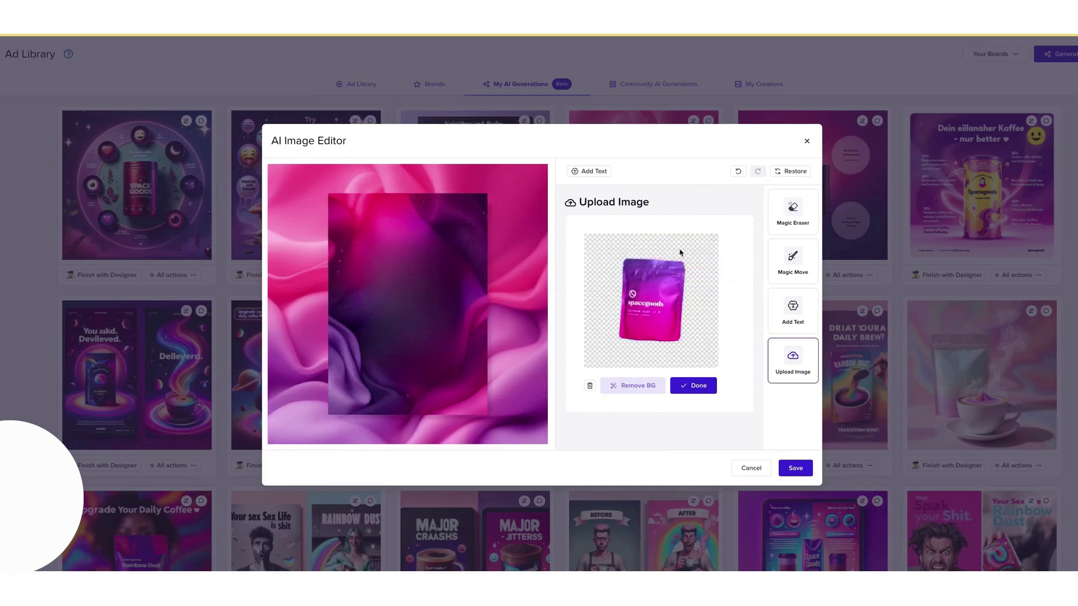
click(692, 386)
- Move and enlarge the pouch over the dark card, then add text in Baloo Da font
drag(319, 236, 402, 337)
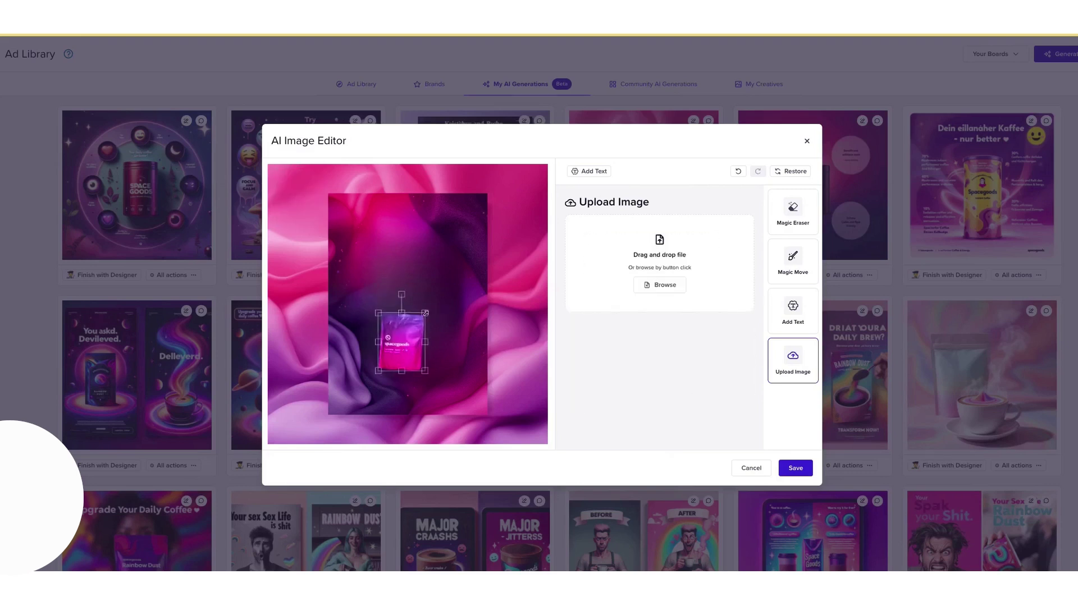
drag(429, 295, 483, 227)
drag(467, 283, 461, 287)
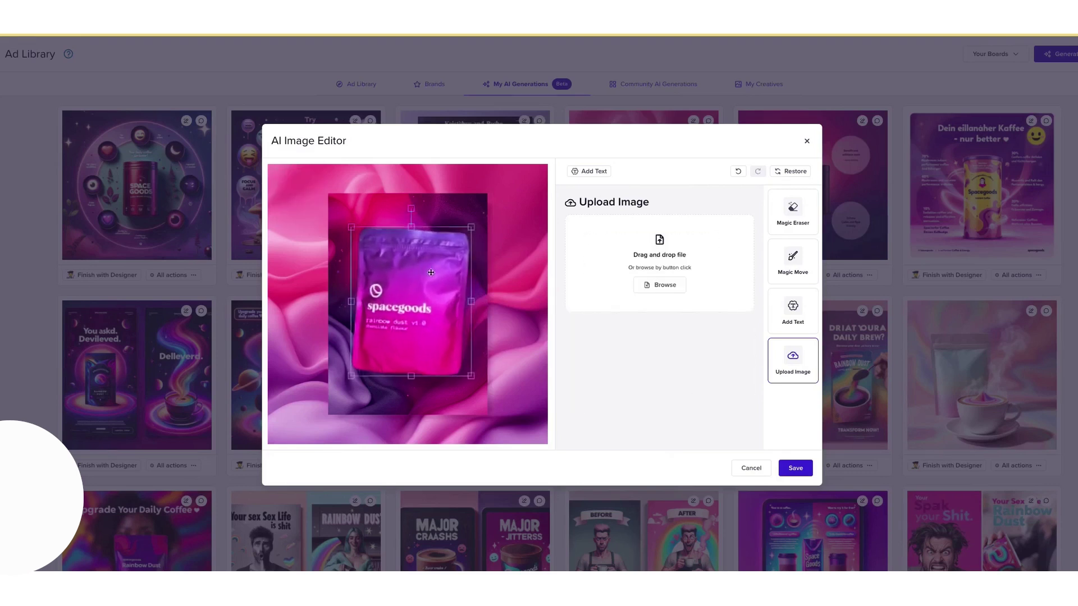
click(793, 312)
click(658, 237)
click(599, 332)
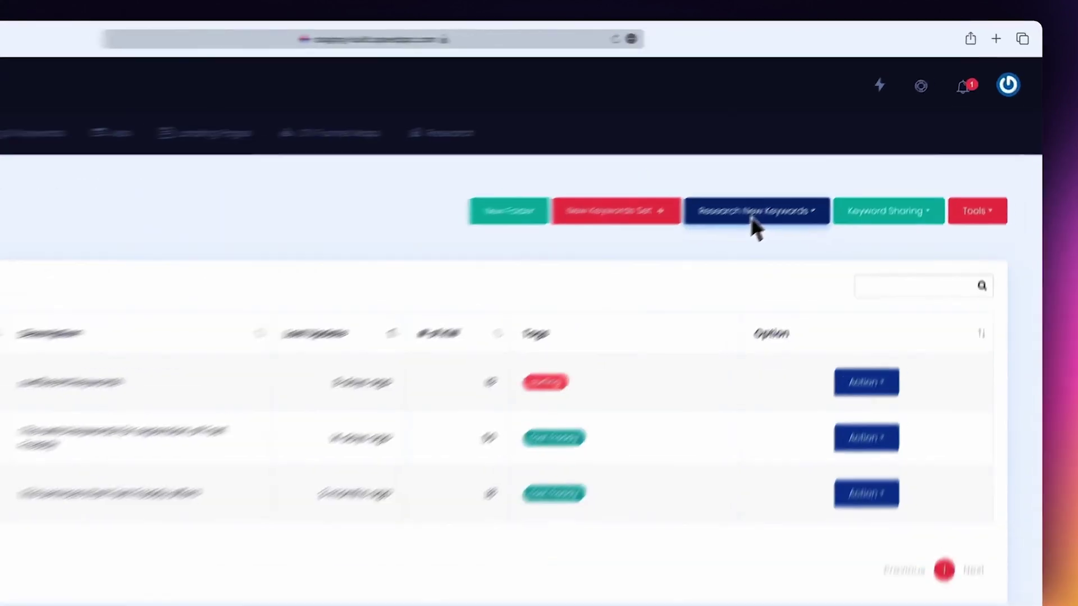
- Browse keyword research and clean-up tools, start a Responsive Text Ad set, then view Landing Pages
click(809, 168)
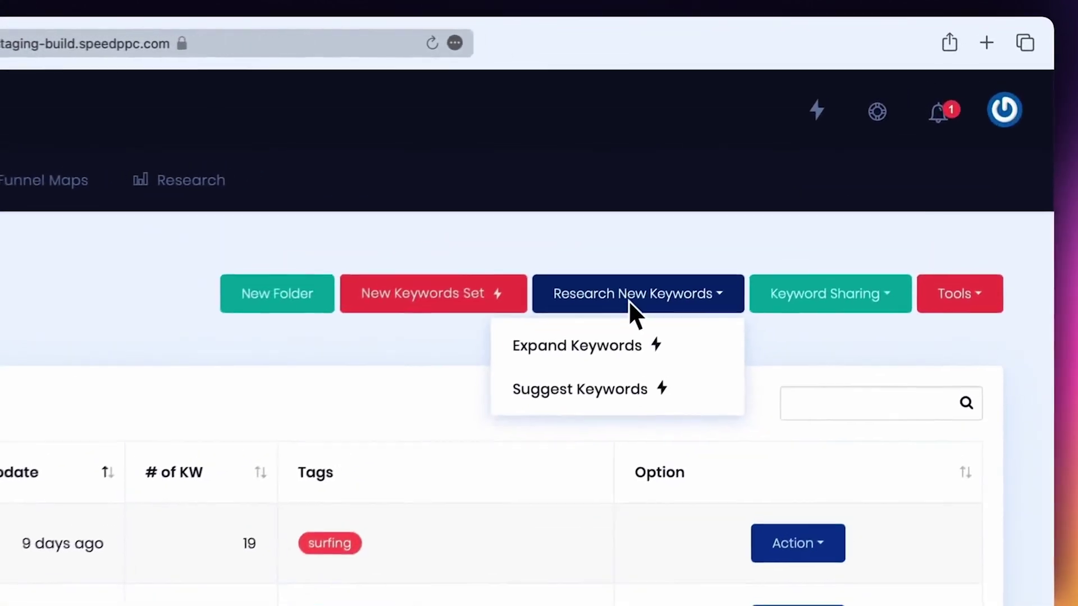
click(959, 304)
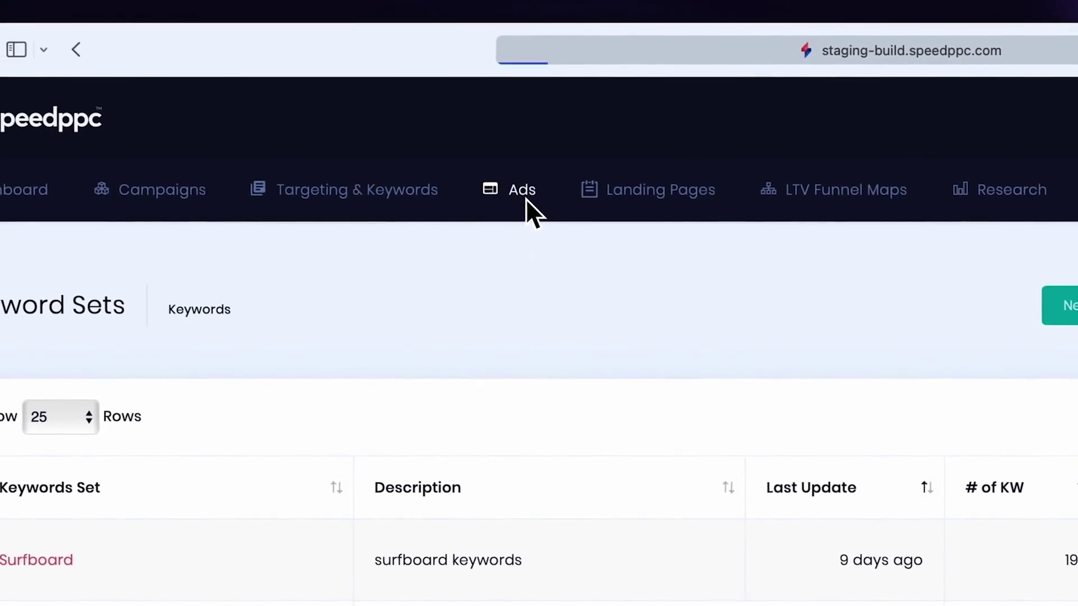
click(350, 106)
click(880, 177)
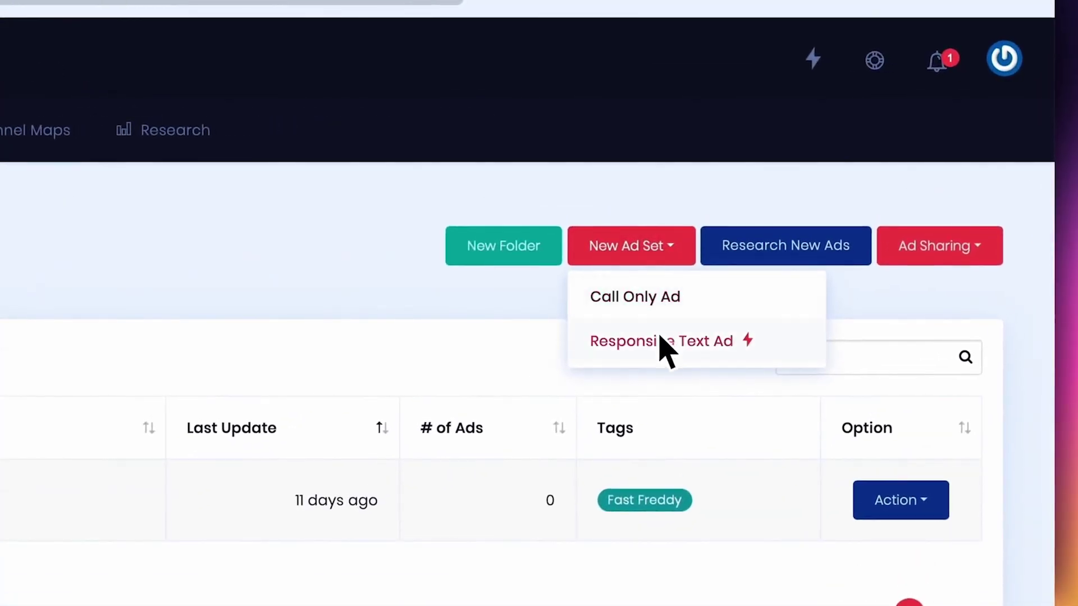
click(666, 346)
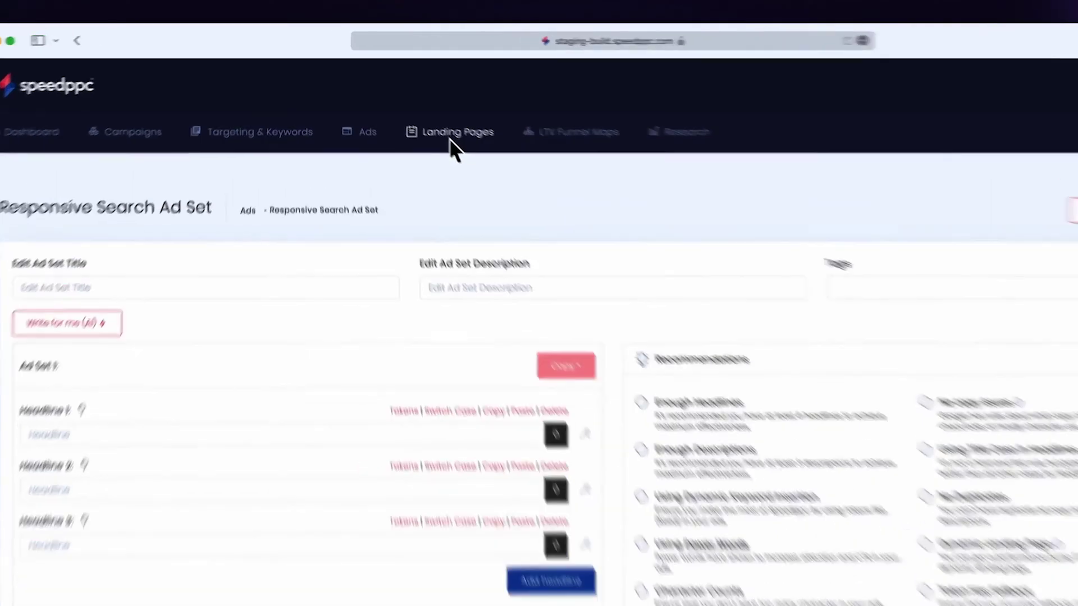
click(447, 145)
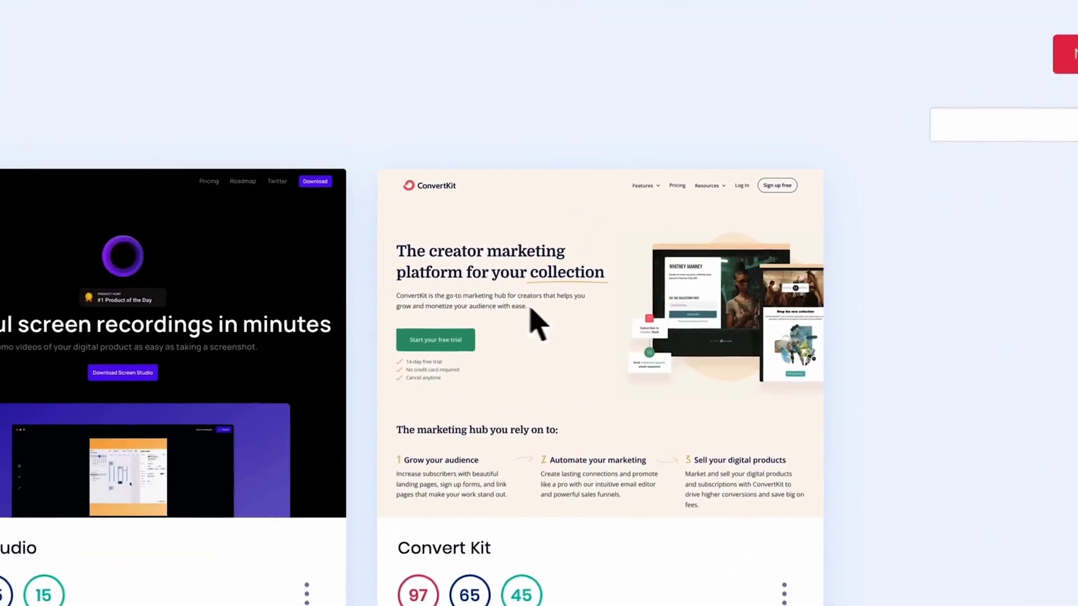
- View the Convert Kit analysis and funnel map, step through the builder tabs, and list report types
click(606, 303)
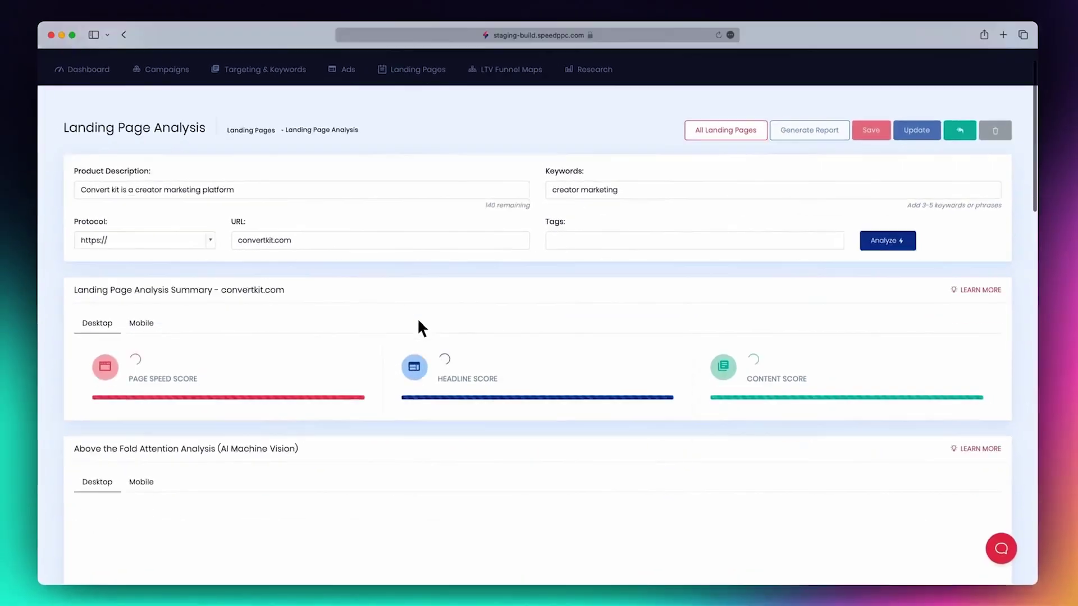
scroll(419, 317, down, 5)
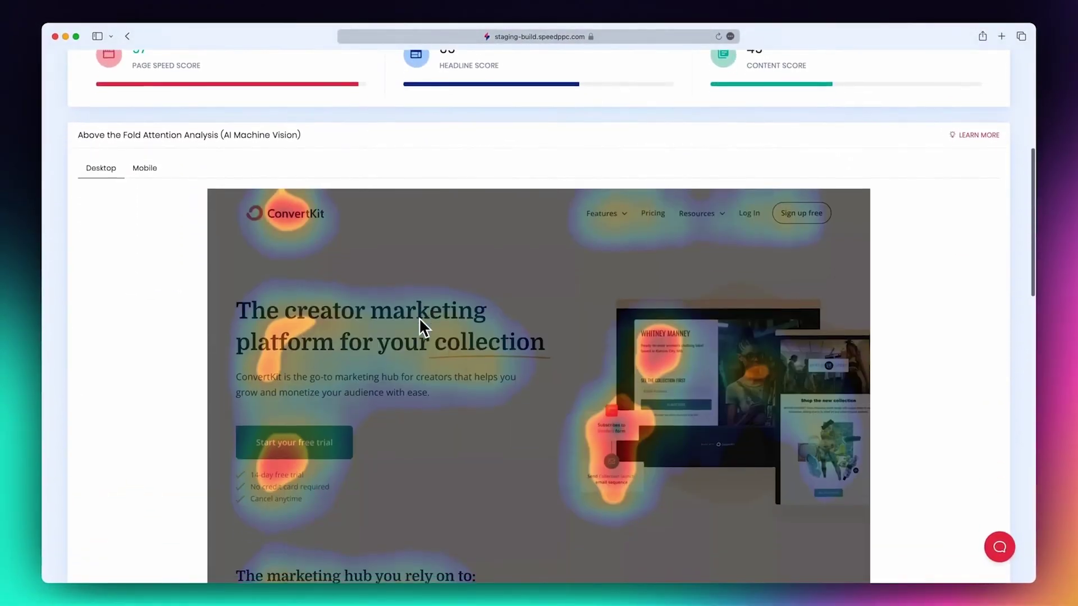
scroll(421, 328, down, 5)
scroll(421, 328, down, 8)
scroll(422, 328, down, 5)
scroll(422, 328, up, 15)
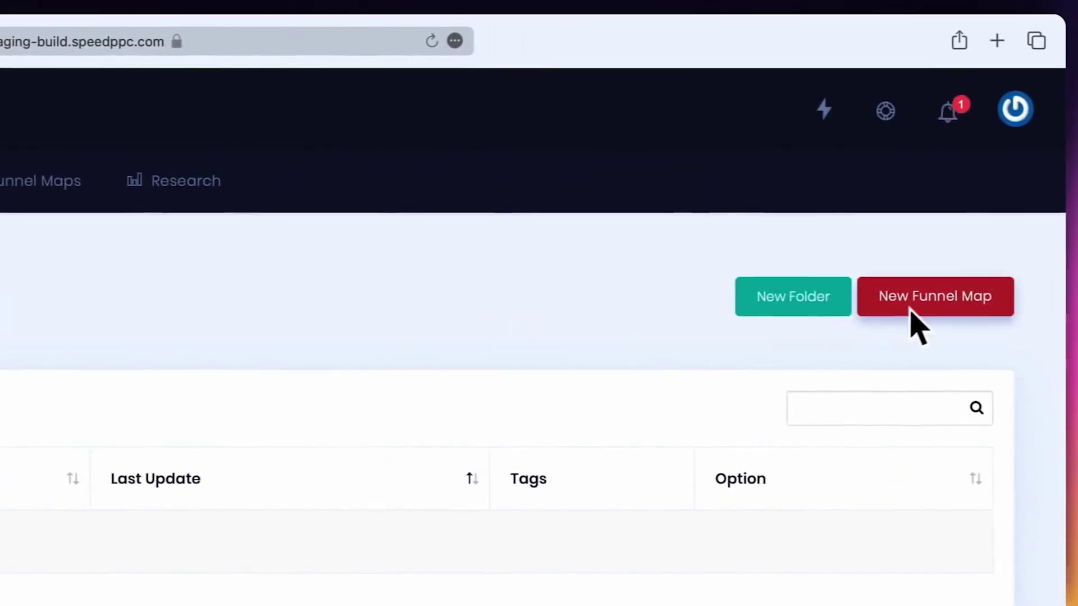
click(916, 319)
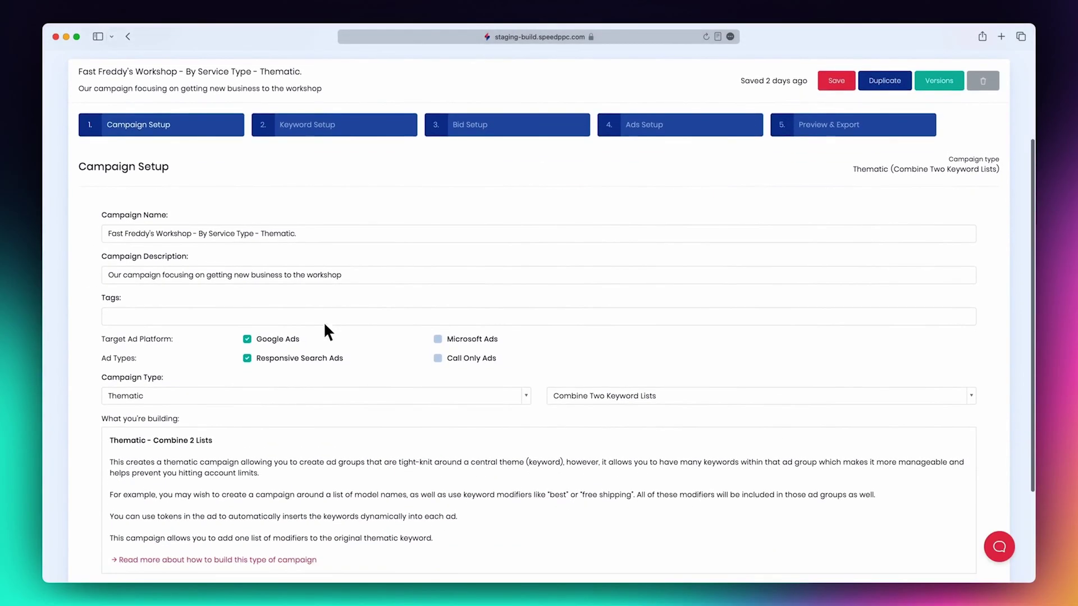
click(354, 126)
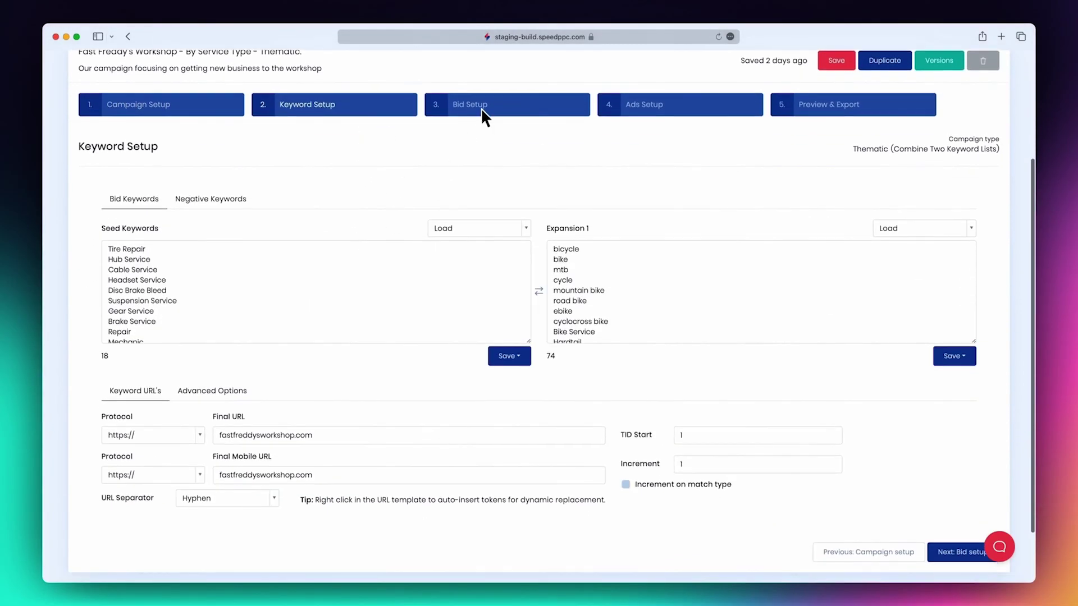
click(481, 118)
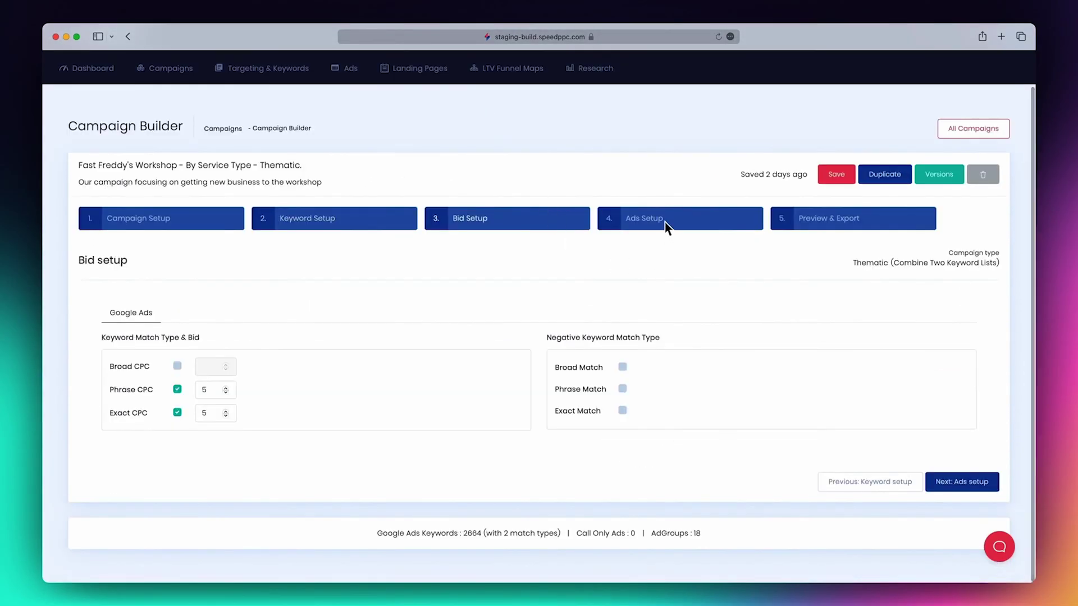
click(666, 222)
scroll(706, 261, down, 3)
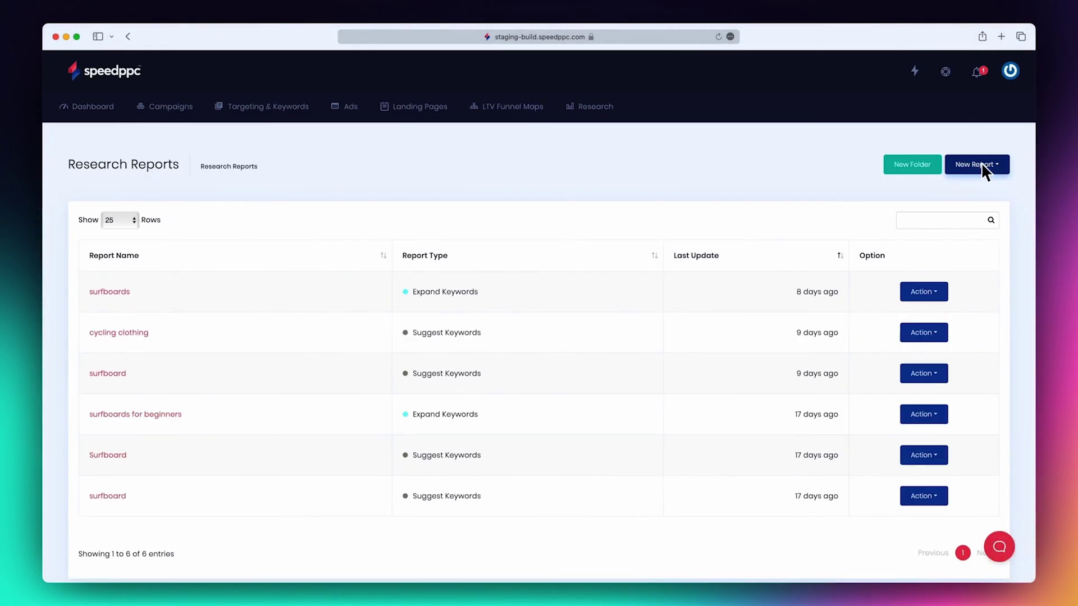
click(981, 163)
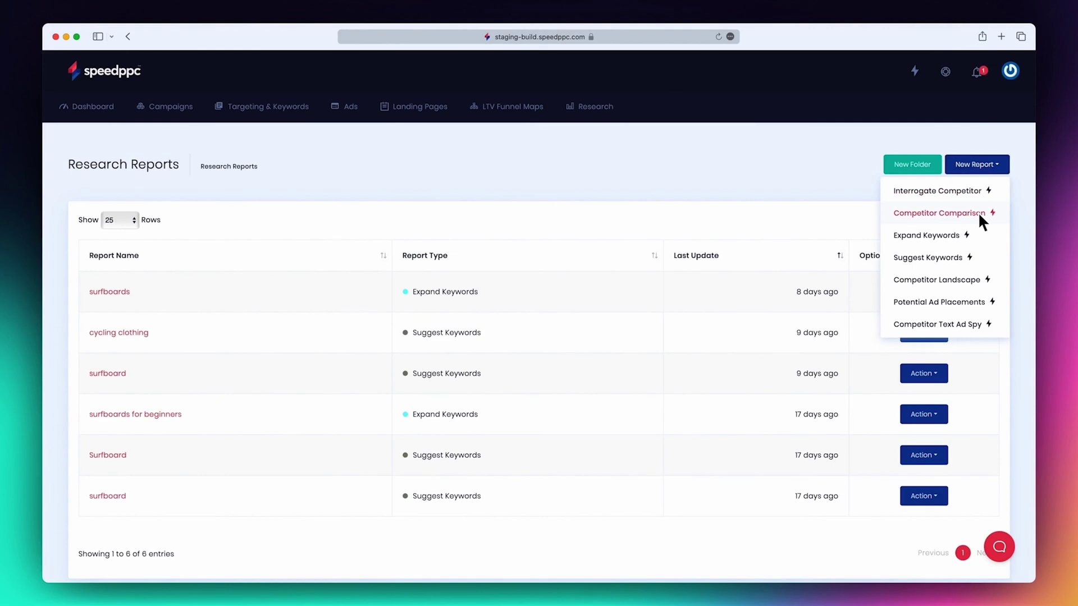
- Create and save the new 'Fast Freddys Workshop - Thematic' campaign
click(672, 192)
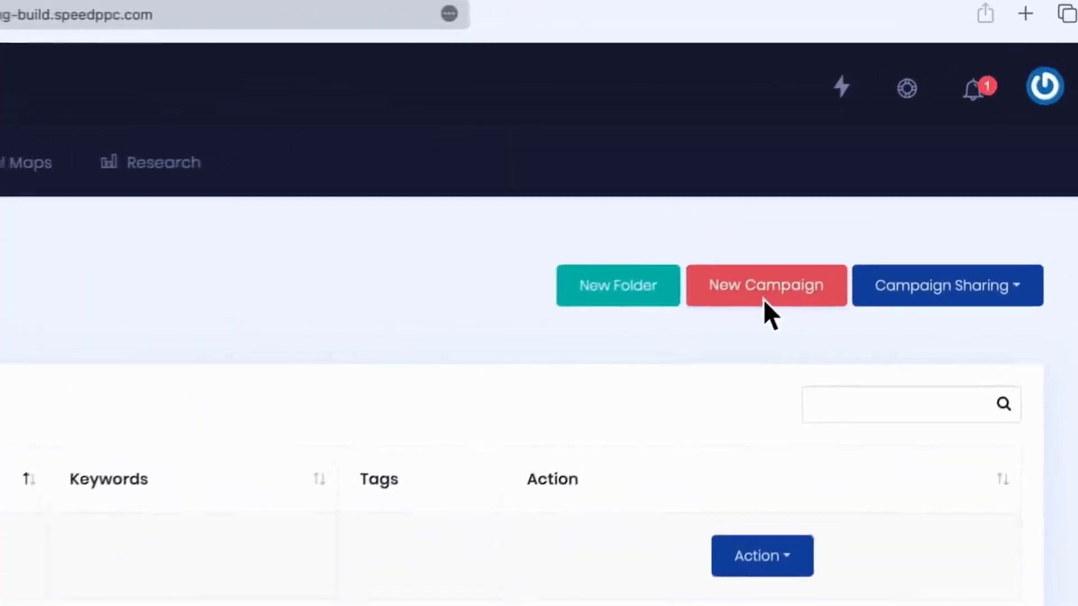
click(910, 152)
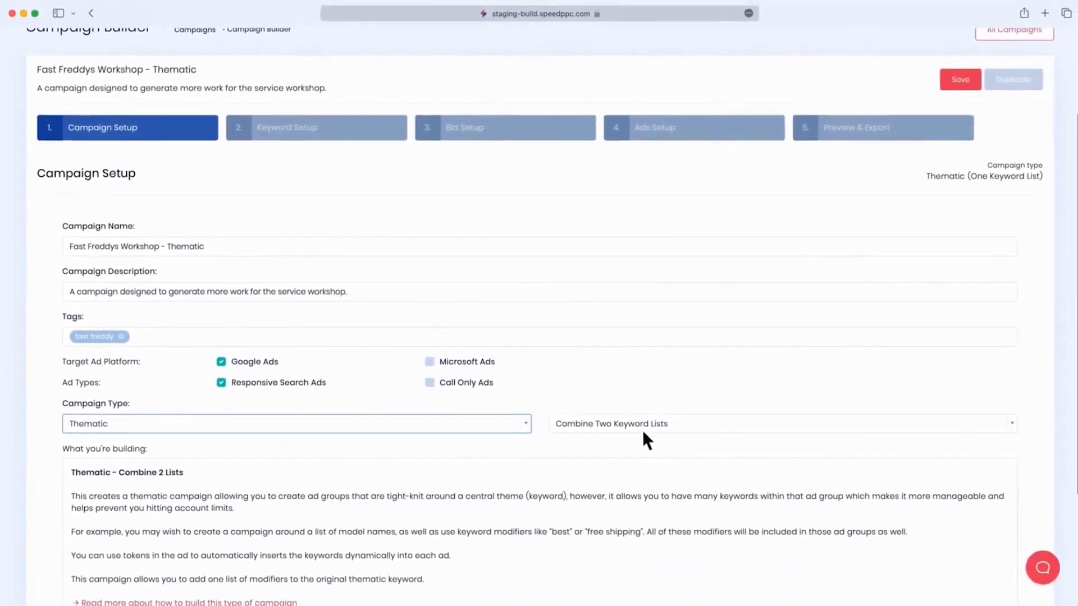
scroll(799, 490, down, 3)
click(1002, 564)
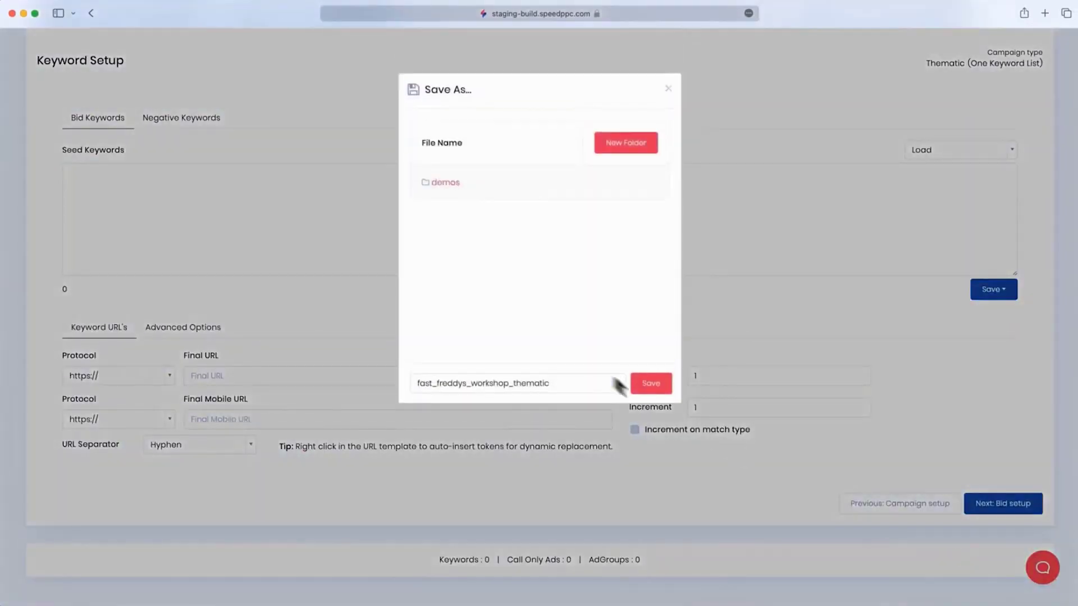
click(651, 384)
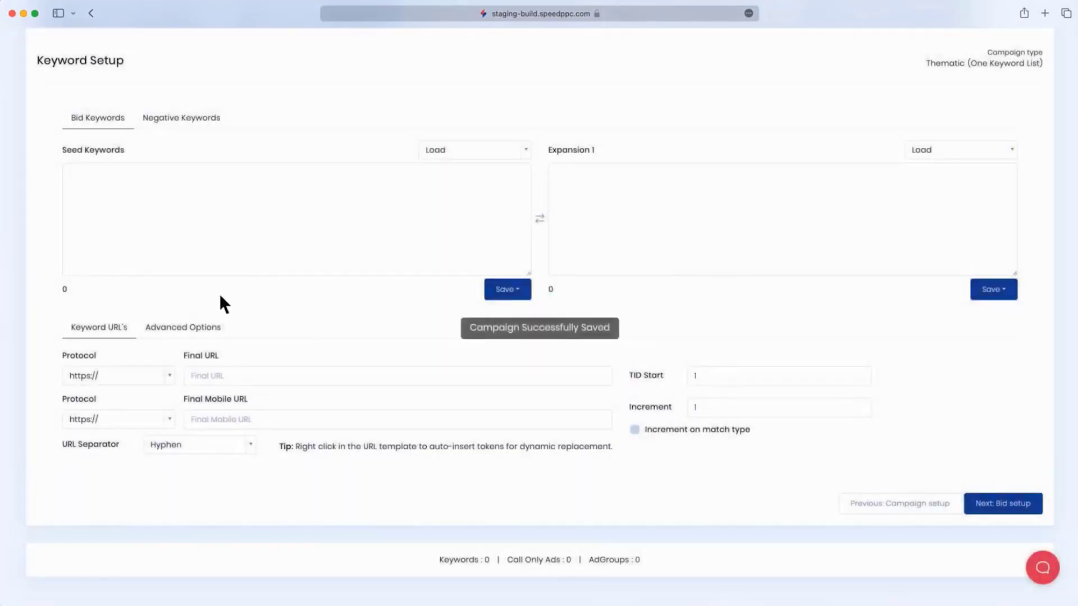
- Load Fast Freddy's Services as seed keywords and the bike list as expansion keywords
click(534, 361)
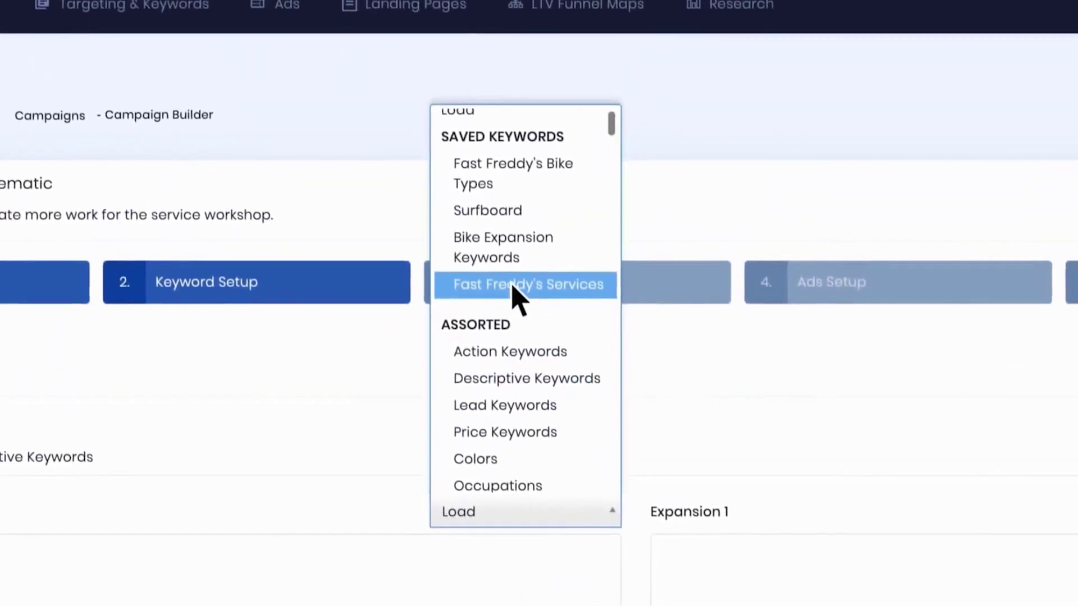
click(517, 290)
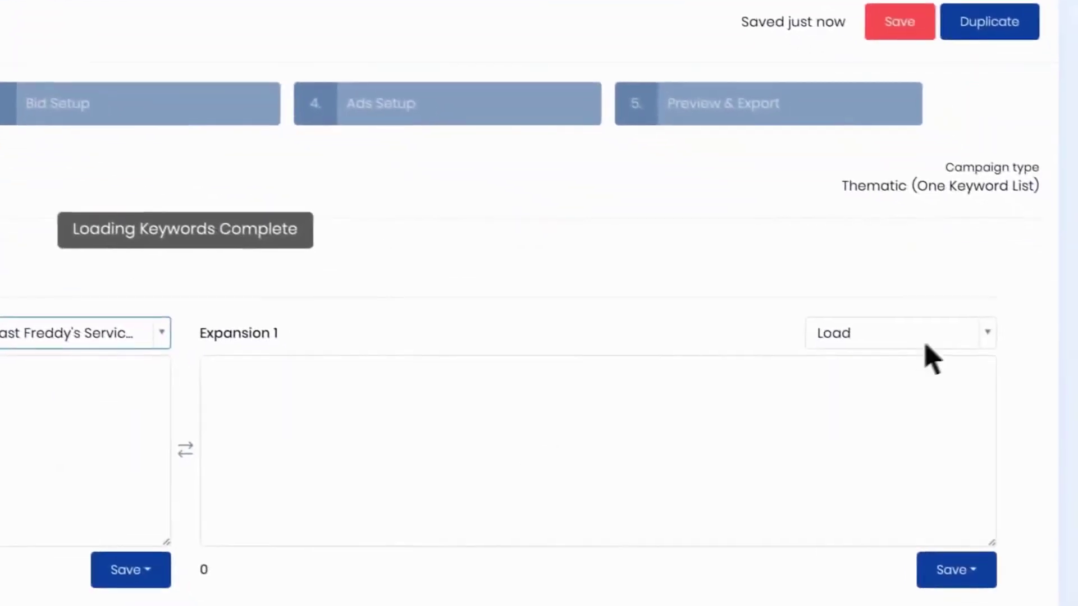
click(927, 333)
click(908, 178)
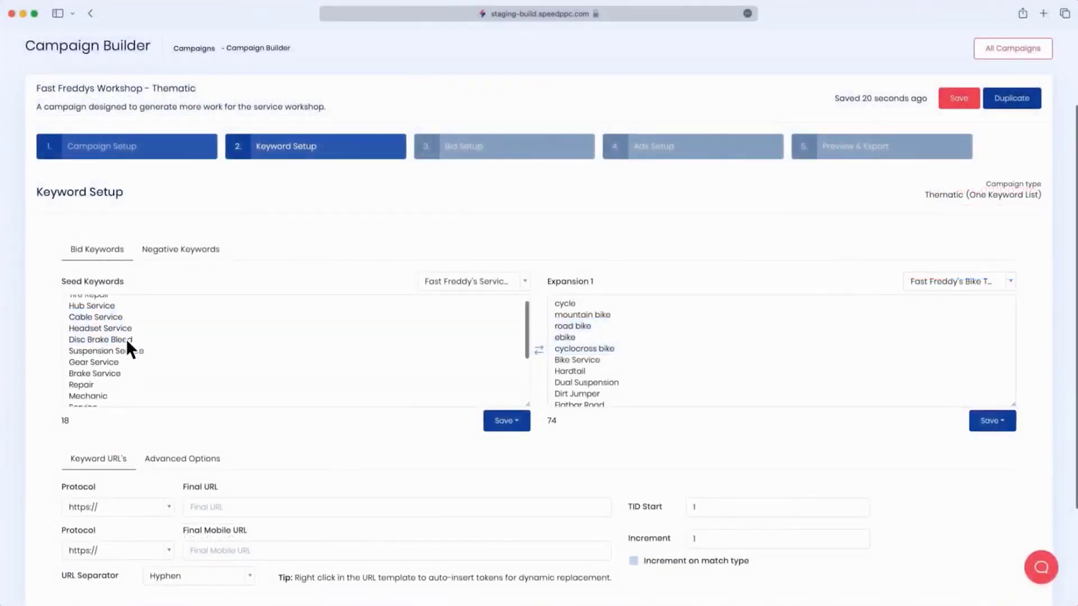
scroll(126, 342, down, 3)
scroll(139, 354, down, 1)
scroll(152, 357, up, 4)
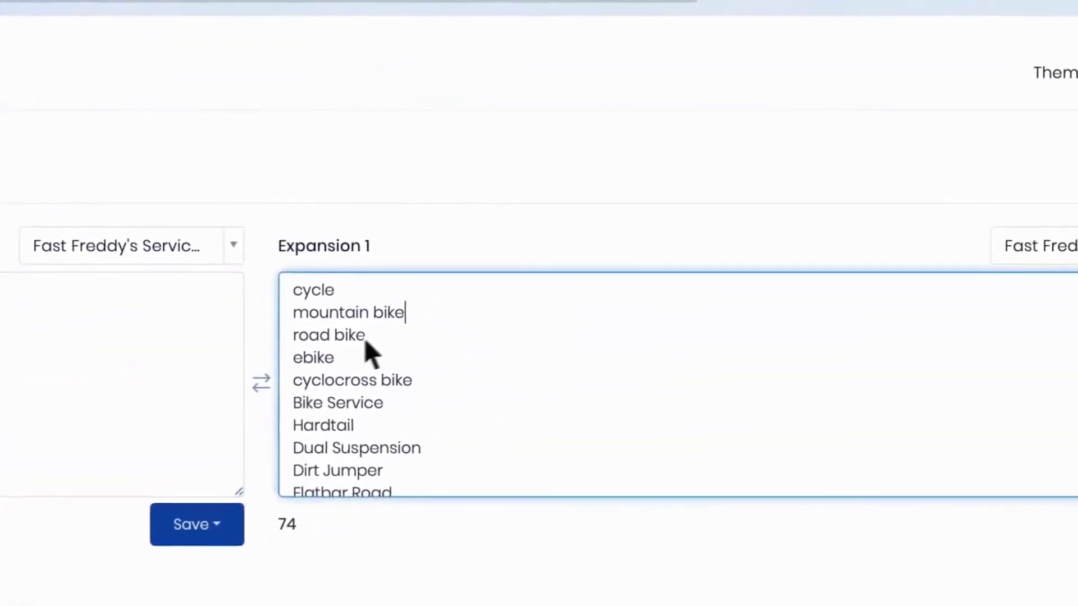
scroll(365, 349, up, 2)
scroll(364, 350, down, 2)
scroll(364, 350, down, 8)
scroll(363, 350, down, 2)
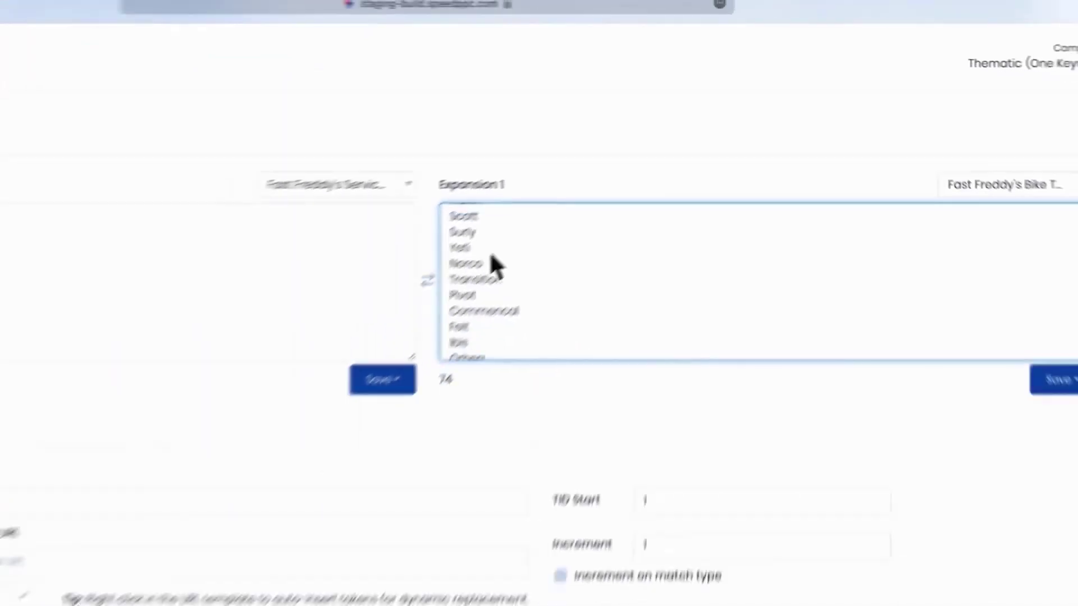
scroll(567, 201, down, 4)
scroll(580, 194, down, 4)
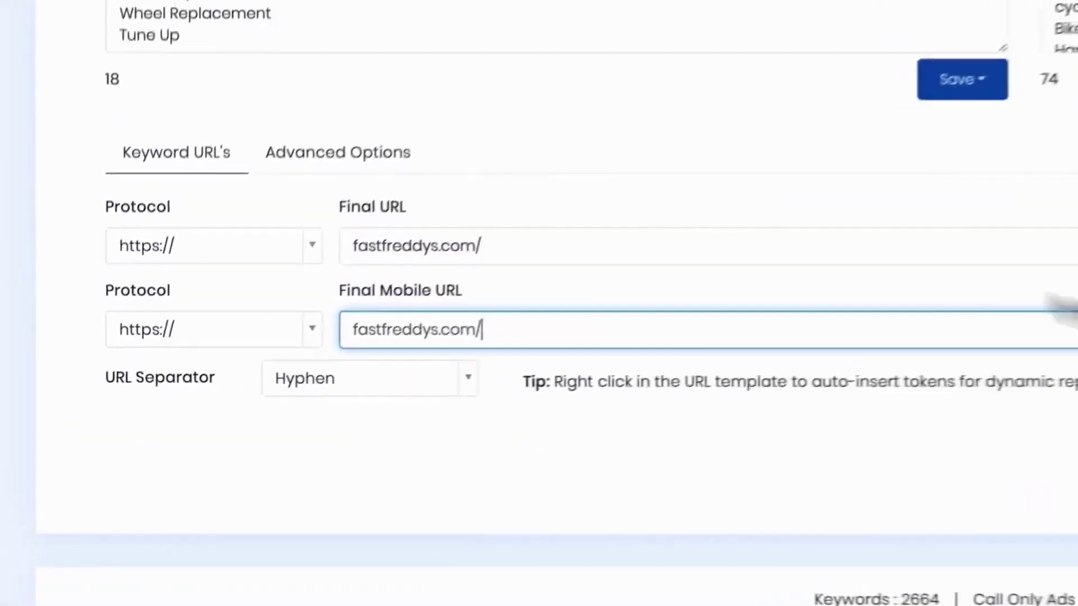
- Set the keyword Mix Type to Every Variation in the advanced combining options
click(354, 299)
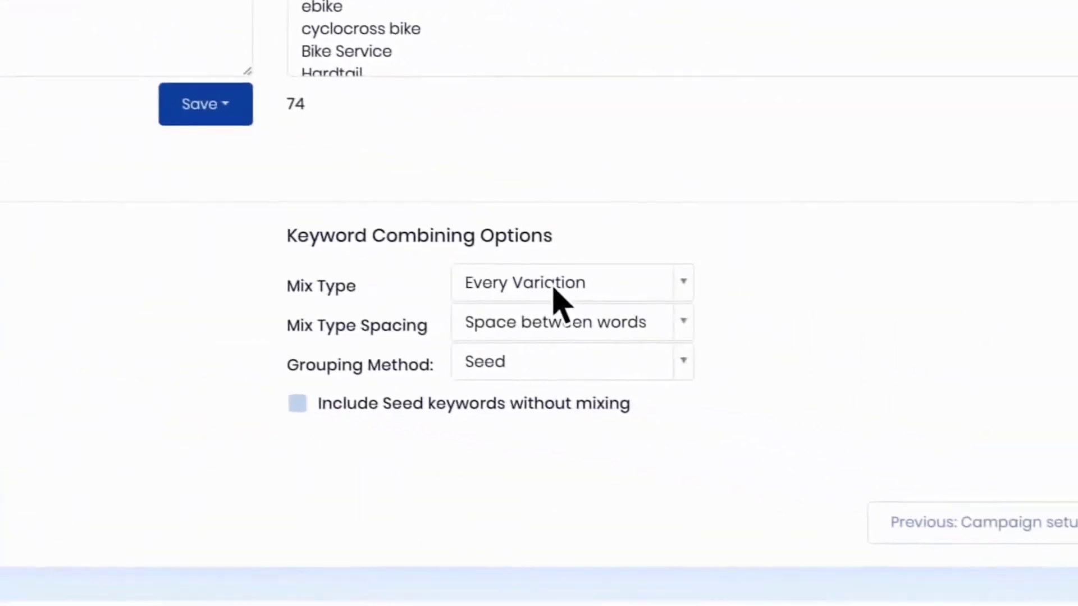
click(590, 291)
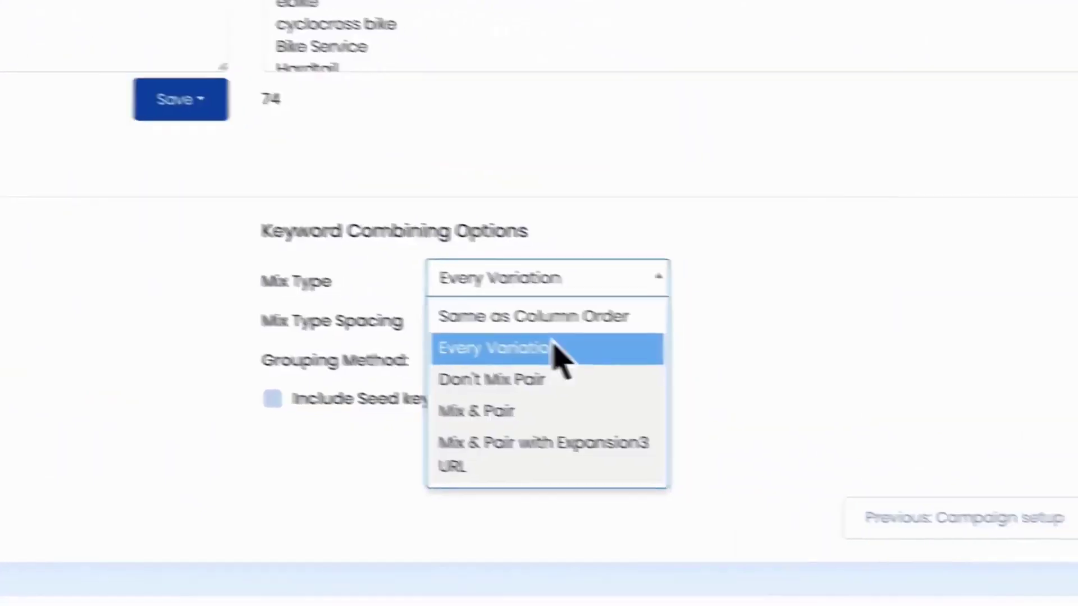
click(539, 351)
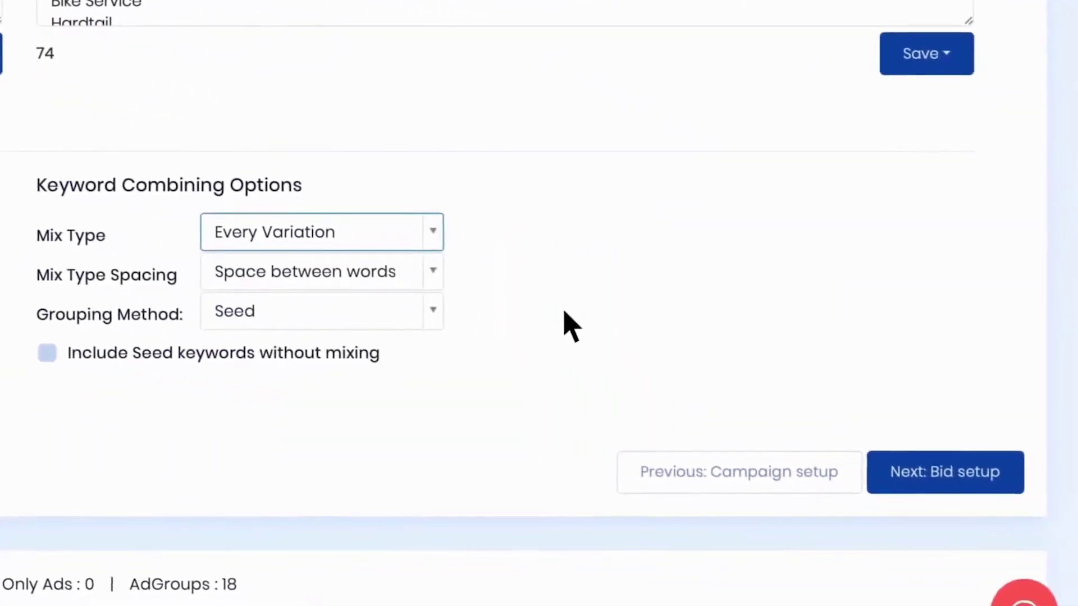
click(565, 318)
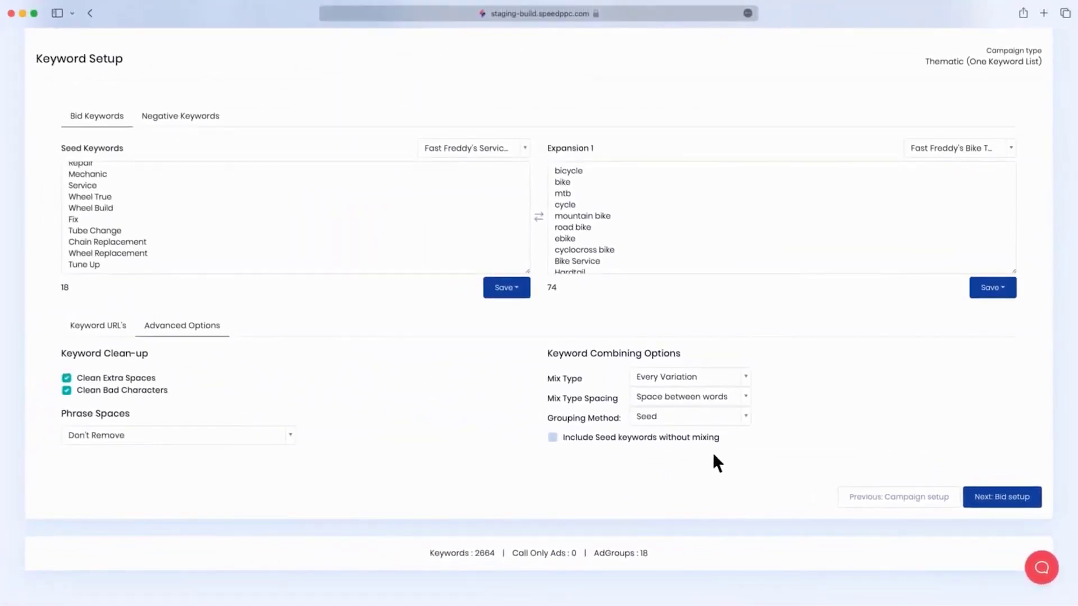
- Review the negative keywords, then bid 5 on phrase and exact match keywords
click(181, 115)
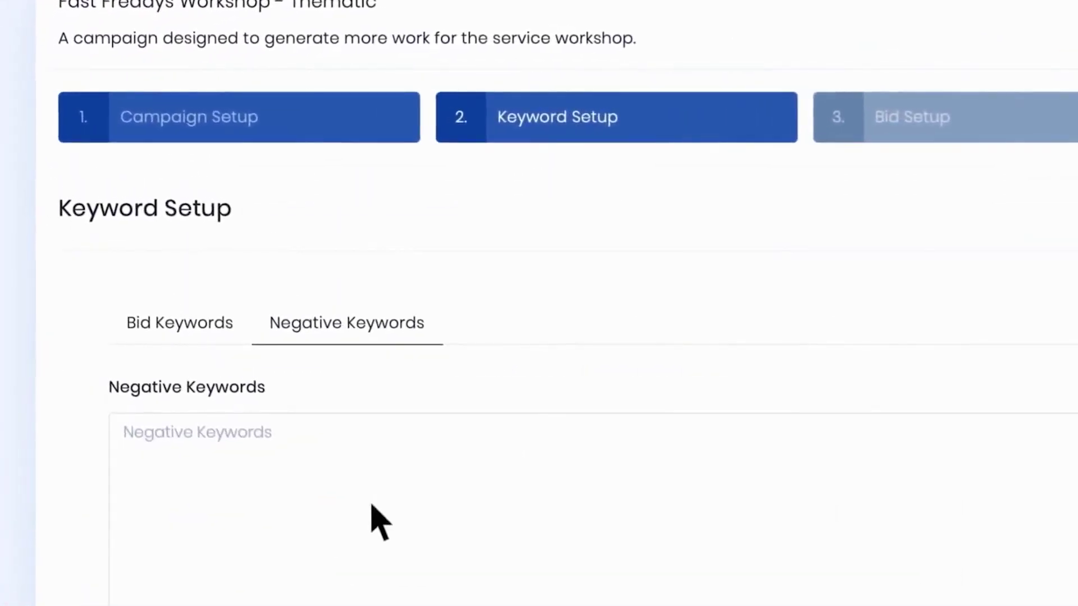
scroll(749, 515, down, 3)
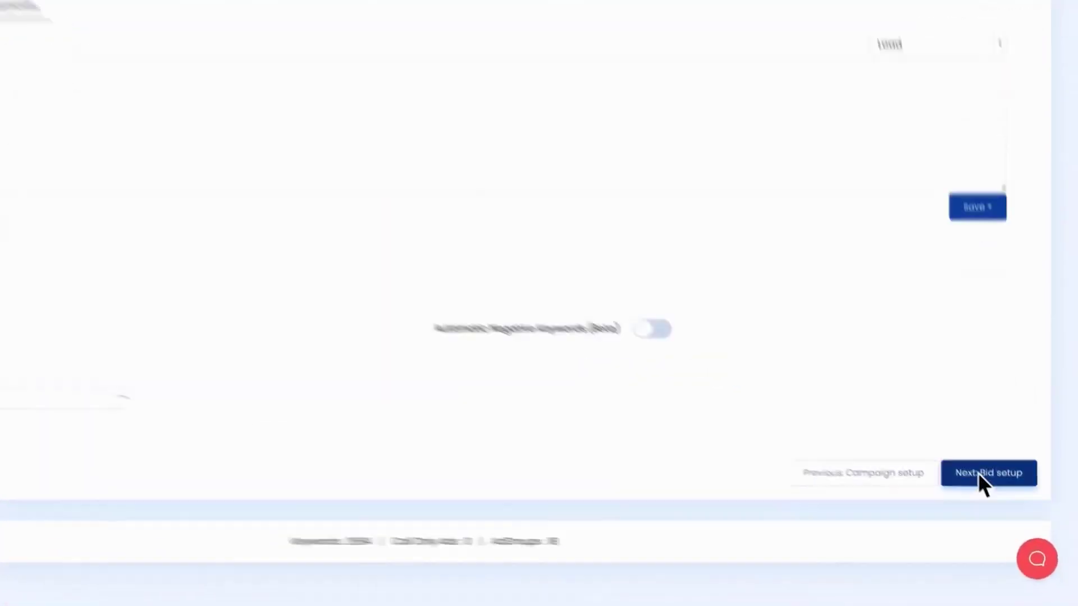
click(1002, 496)
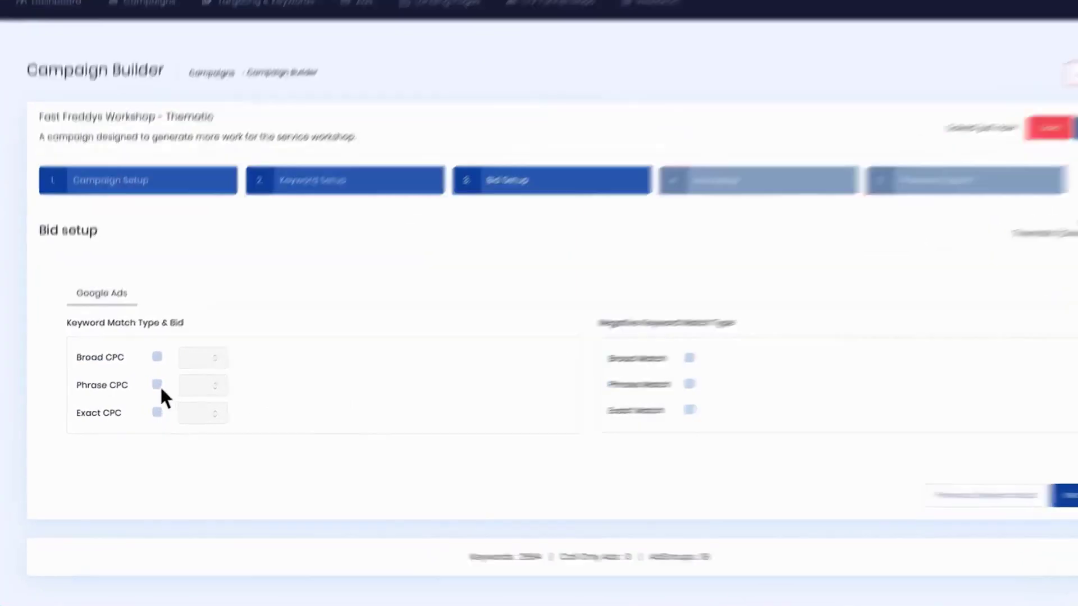
click(143, 396)
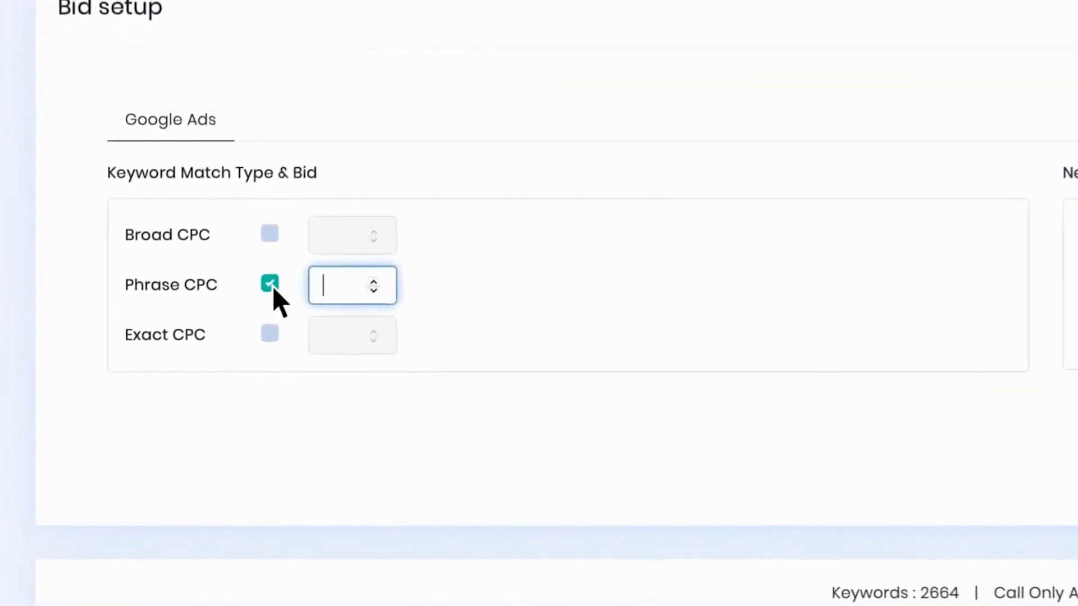
click(334, 298)
text(5)
click(337, 332)
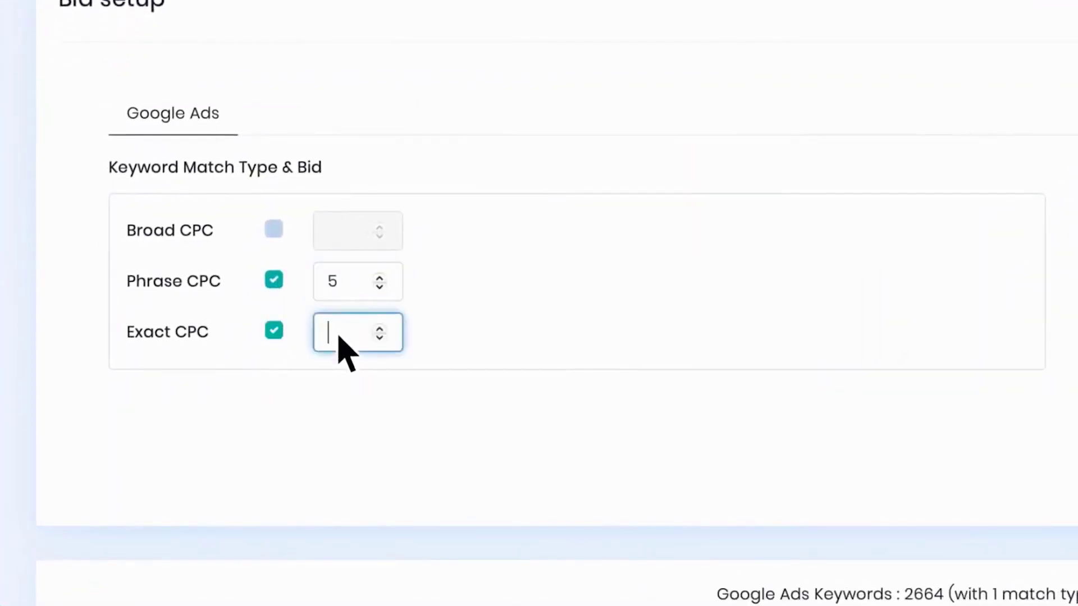
text(5)
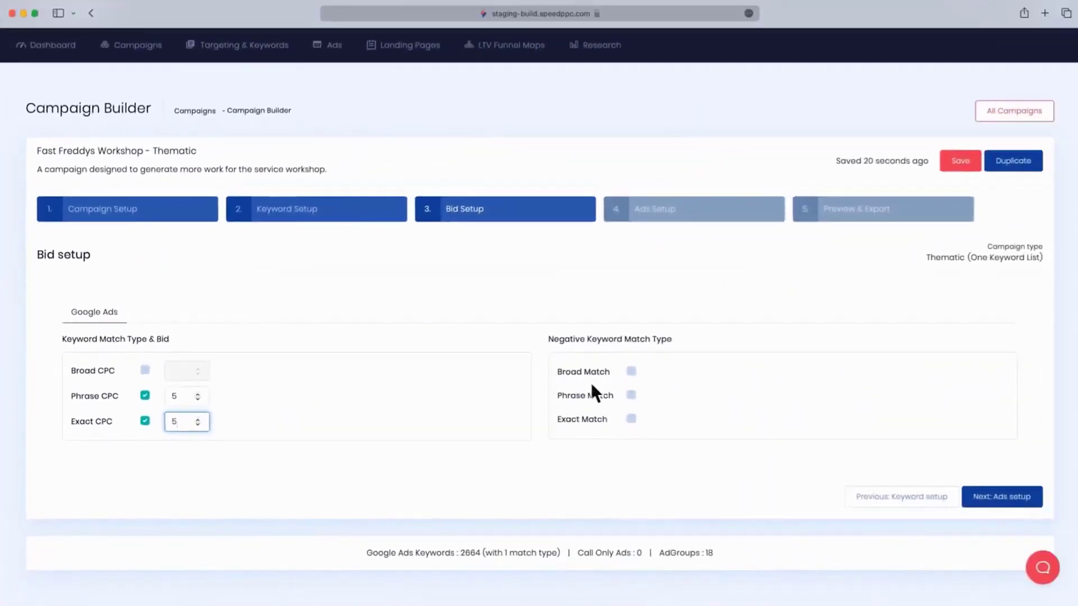
click(997, 500)
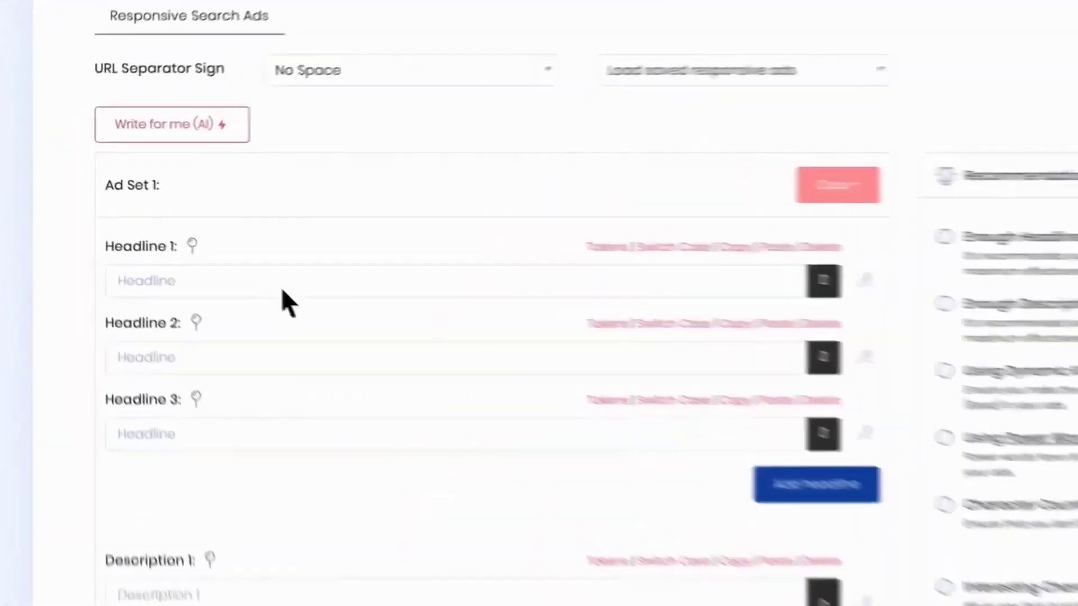
- Check Headline 1's tokens, then load the saved 'Fast Freddy's Bike Shop Ad Set 1' ad copy
right_click(153, 228)
mouse_move(193, 239)
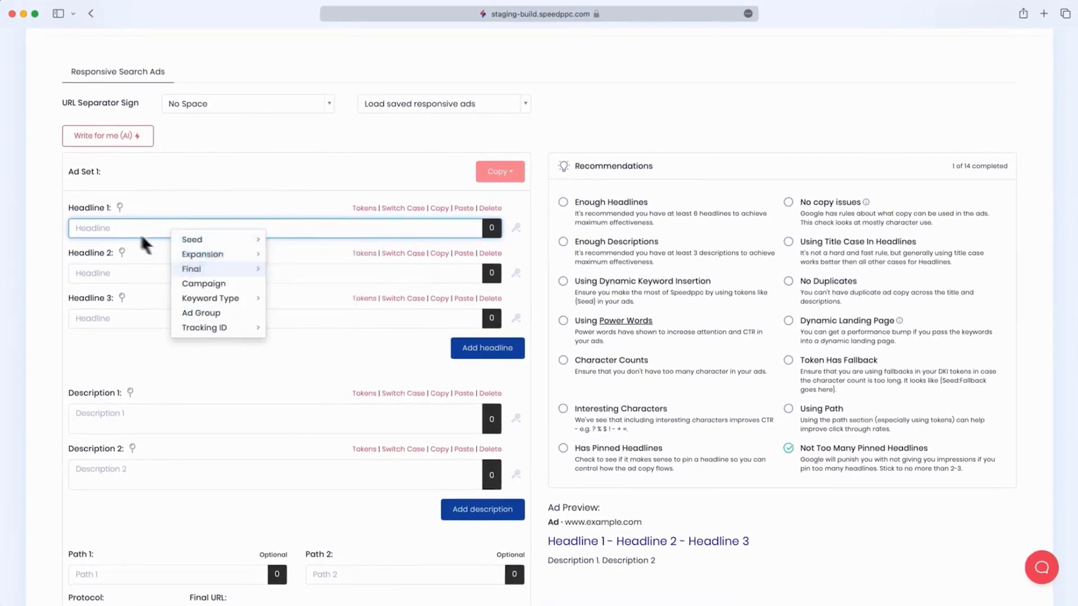
click(140, 236)
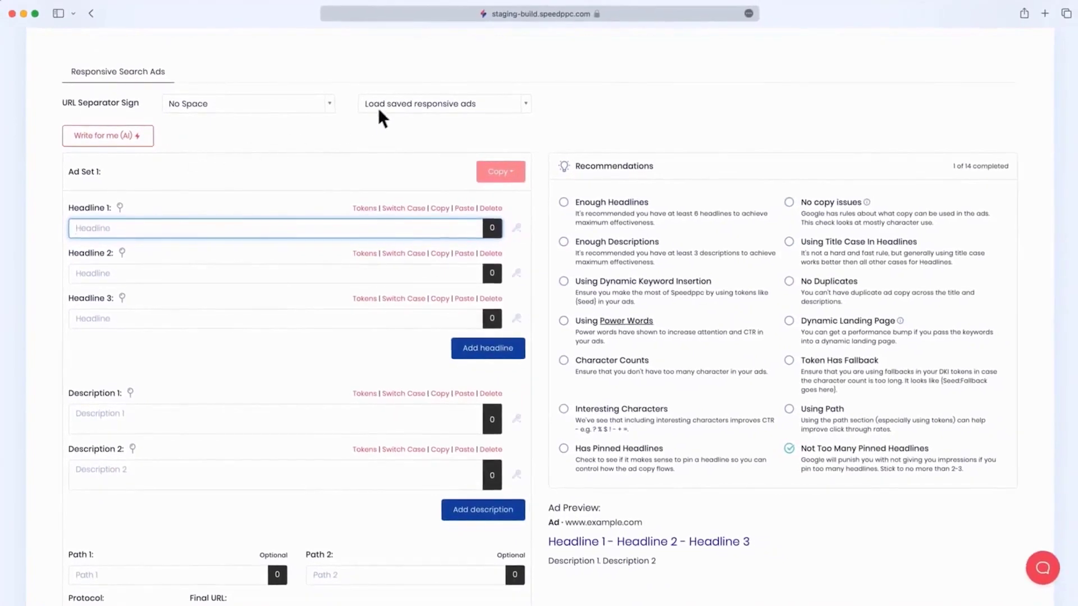
click(384, 104)
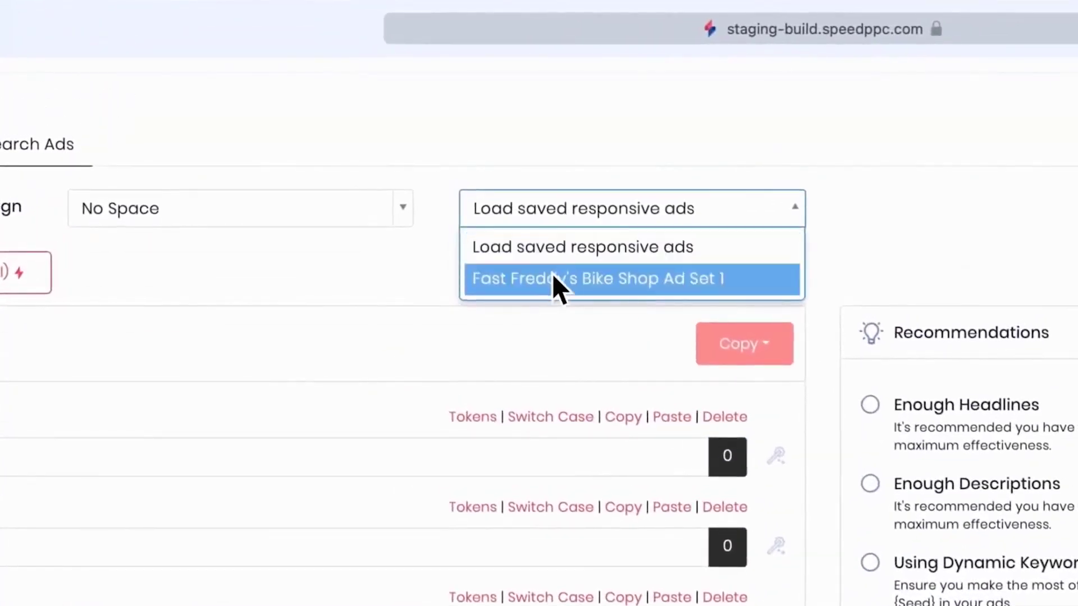
click(552, 279)
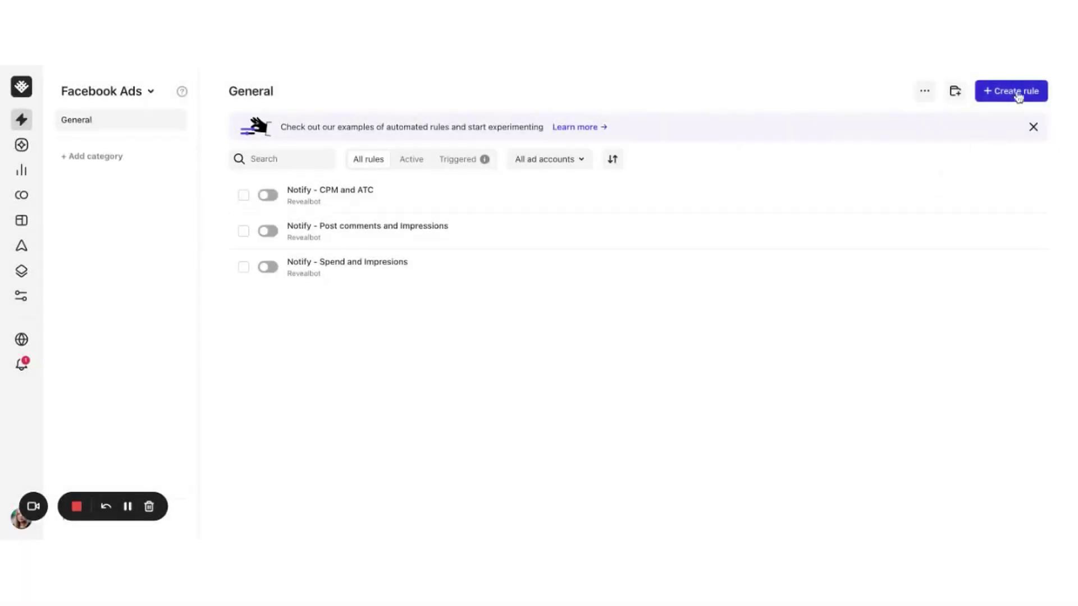
- Skip the Birch templates, start a blank rule, and begin naming it 'Pause rule'
click(1015, 92)
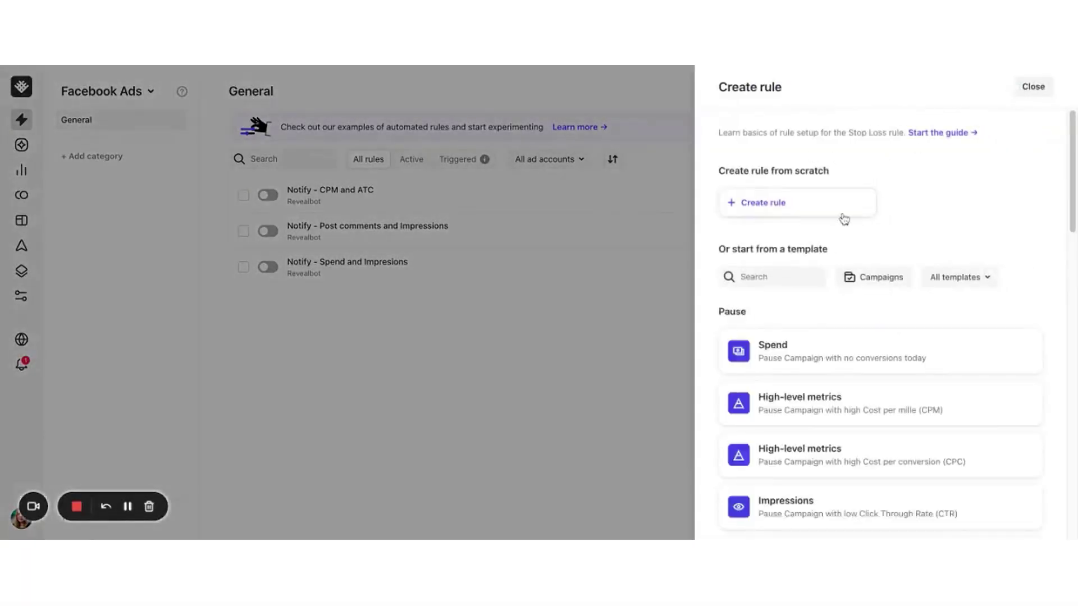
scroll(870, 382, down, 5)
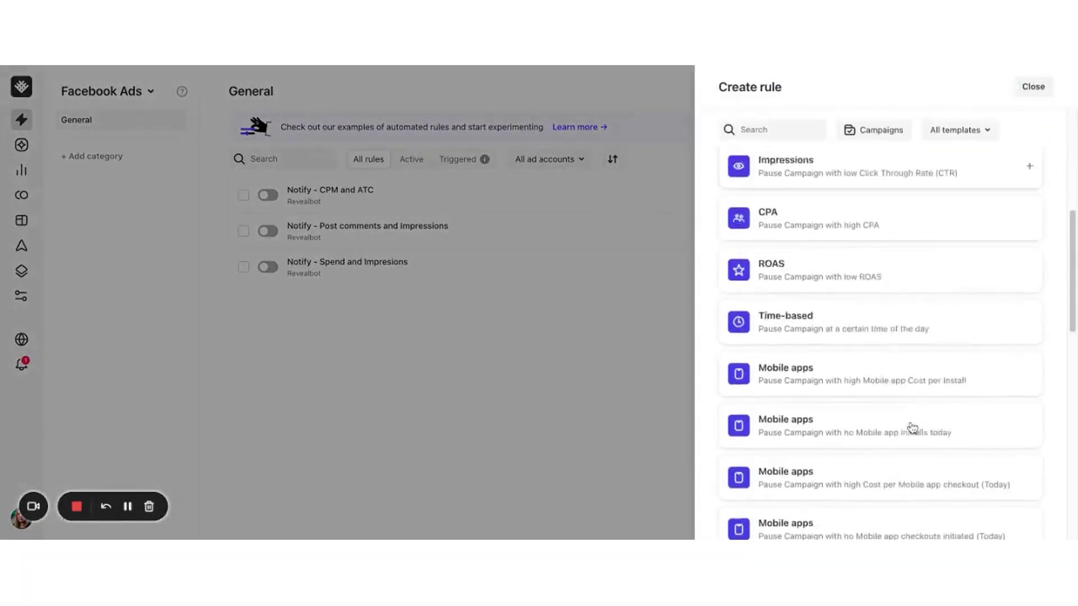
scroll(893, 413, down, 5)
scroll(910, 425, down, 4)
scroll(911, 428, down, 2)
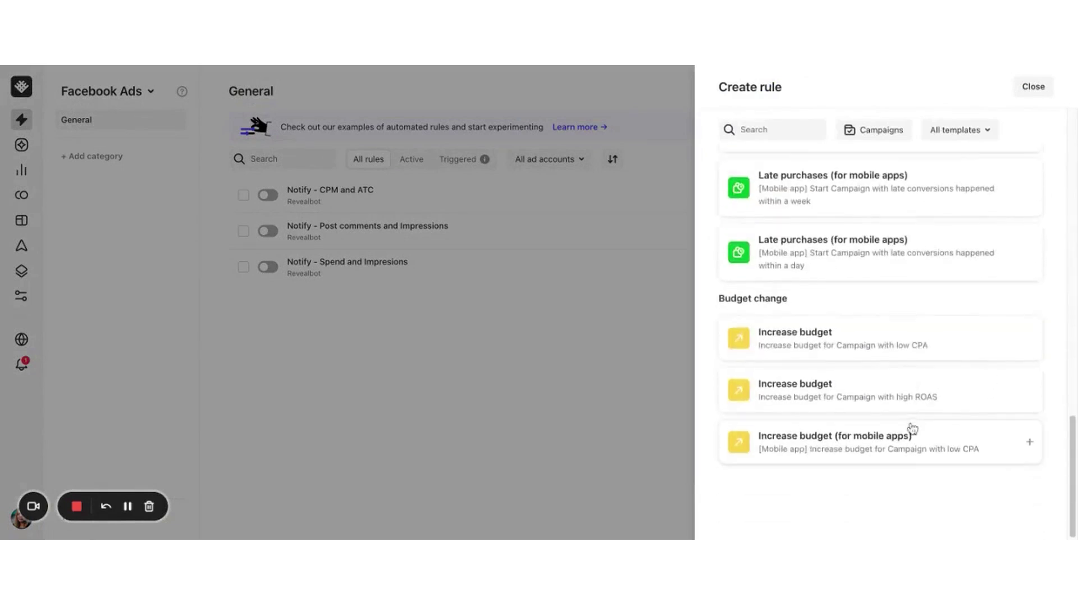
scroll(912, 430, up, 5)
scroll(851, 421, up, 5)
scroll(882, 337, up, 5)
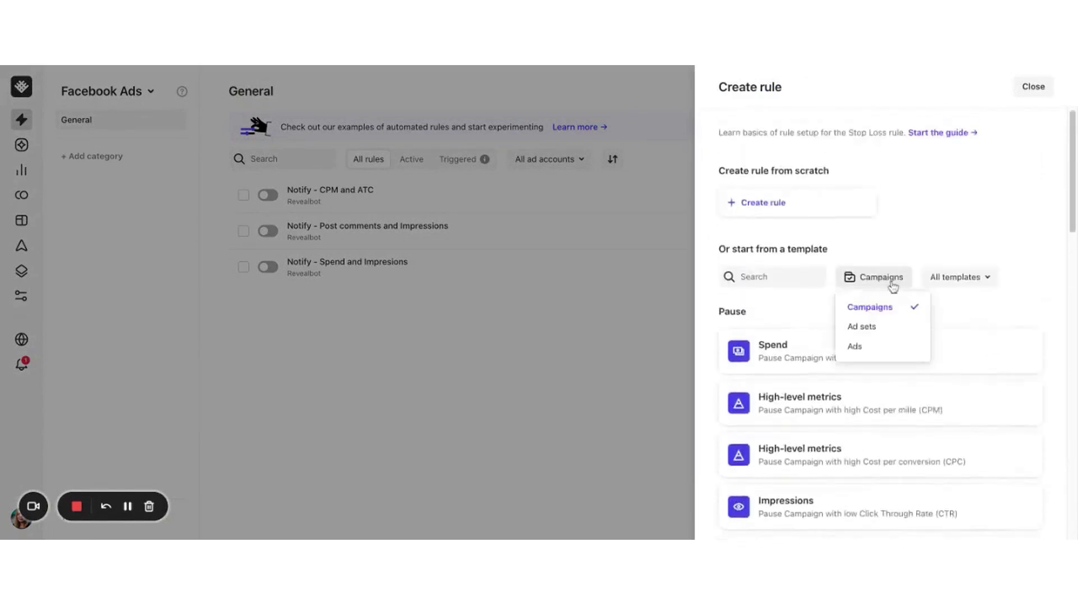
click(968, 282)
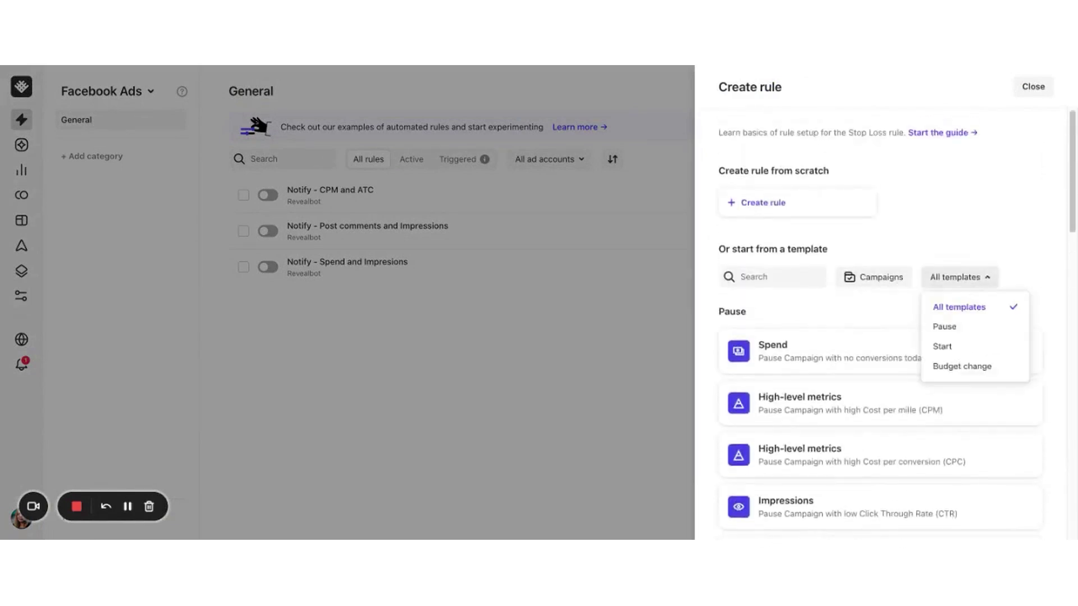
click(815, 201)
click(394, 95)
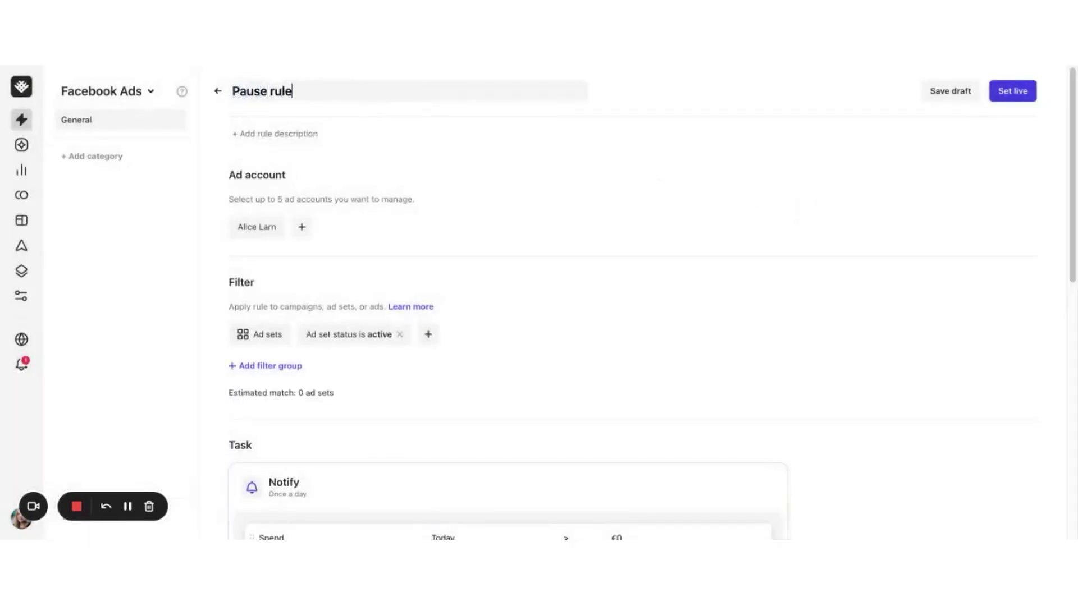
- Add a rule description and set the ad account to Revealbot
click(254, 134)
text(The rule will pause underperforming ads)
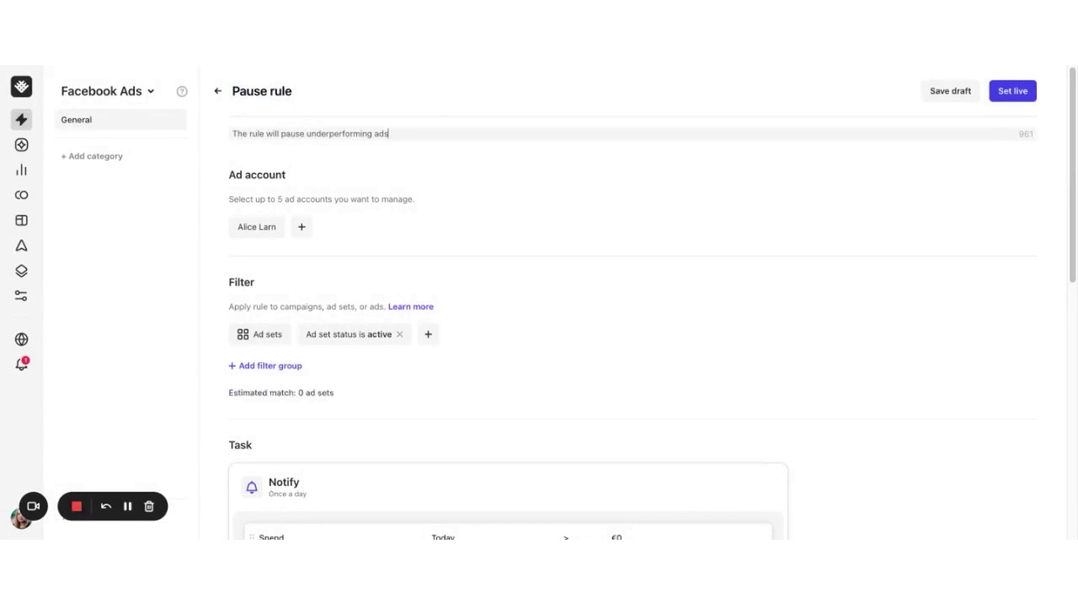
click(257, 227)
click(269, 288)
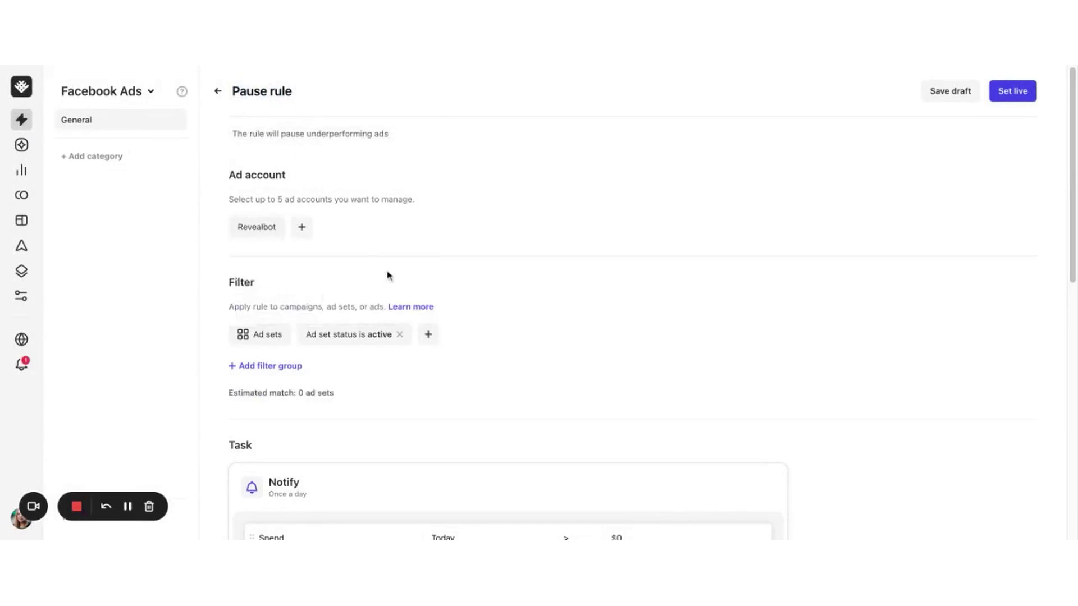
scroll(287, 354, down, 1)
- Drop the ad set status filter and target ads whose campaign name contains 'prospecting'
click(268, 244)
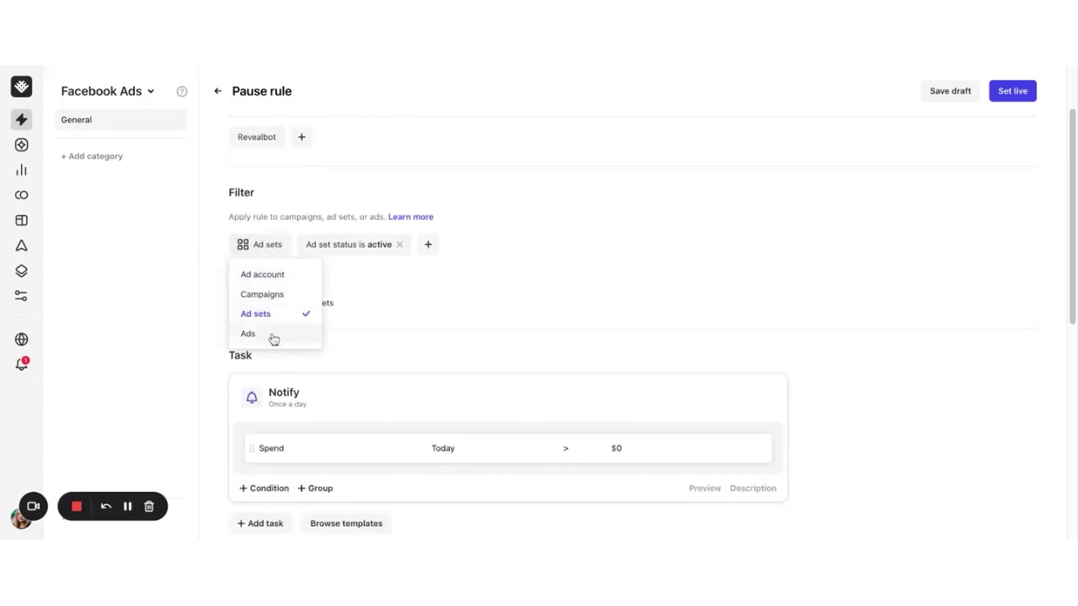
click(400, 245)
click(309, 246)
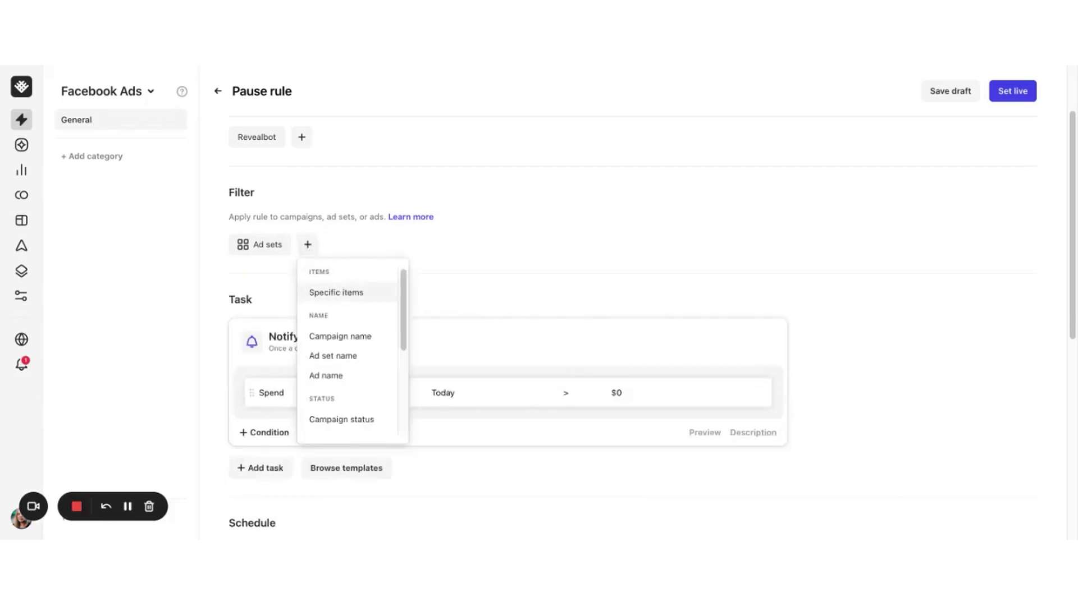
scroll(341, 354, down, 3)
scroll(341, 363, down, 2)
scroll(347, 363, down, 2)
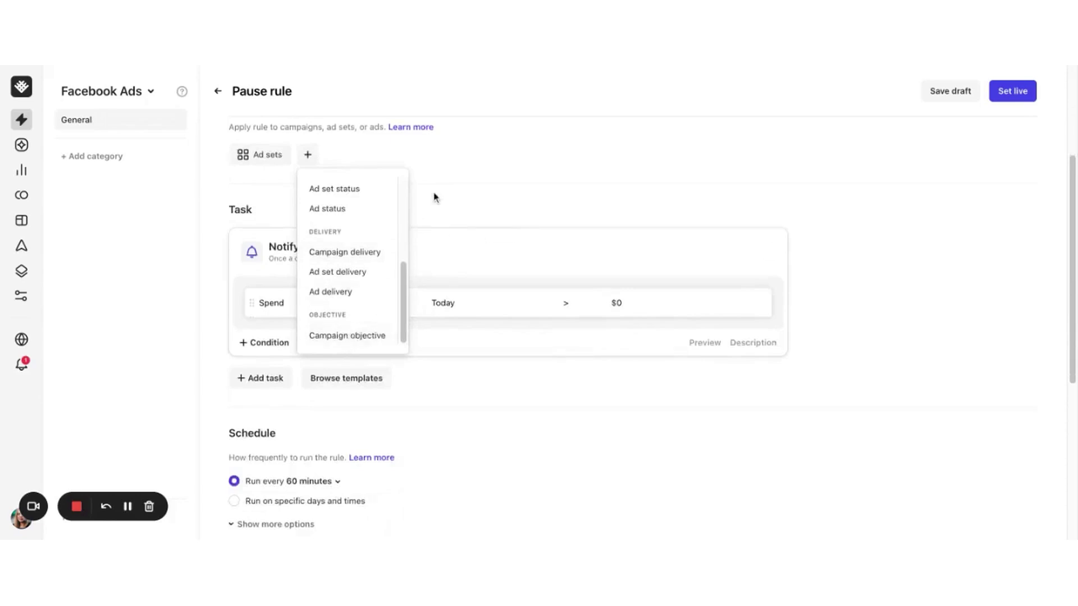
click(433, 197)
click(264, 156)
click(270, 246)
click(293, 155)
click(333, 243)
text(prospecting)
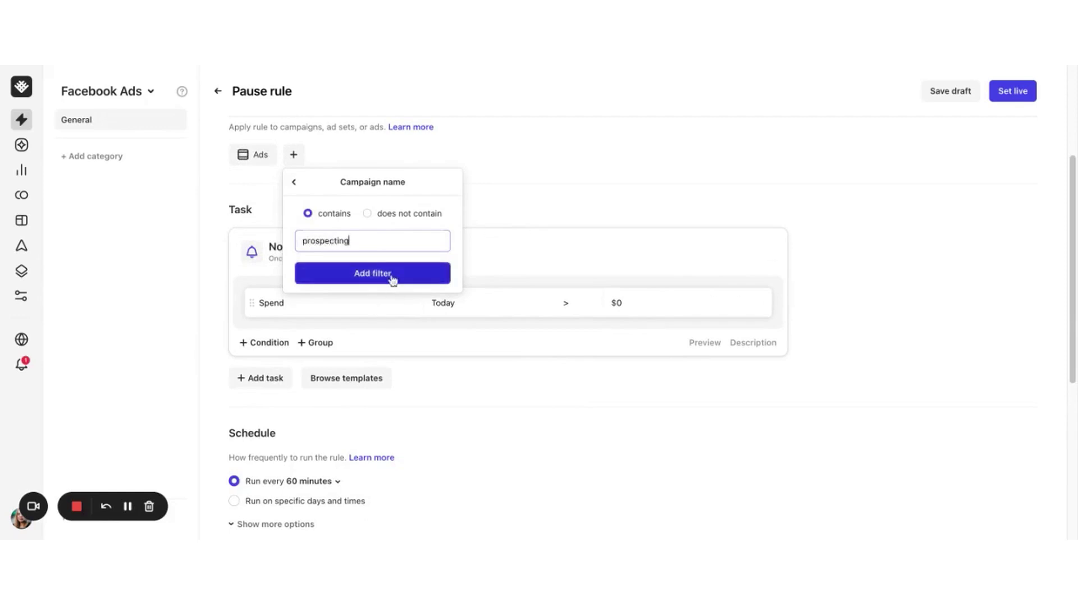
click(373, 273)
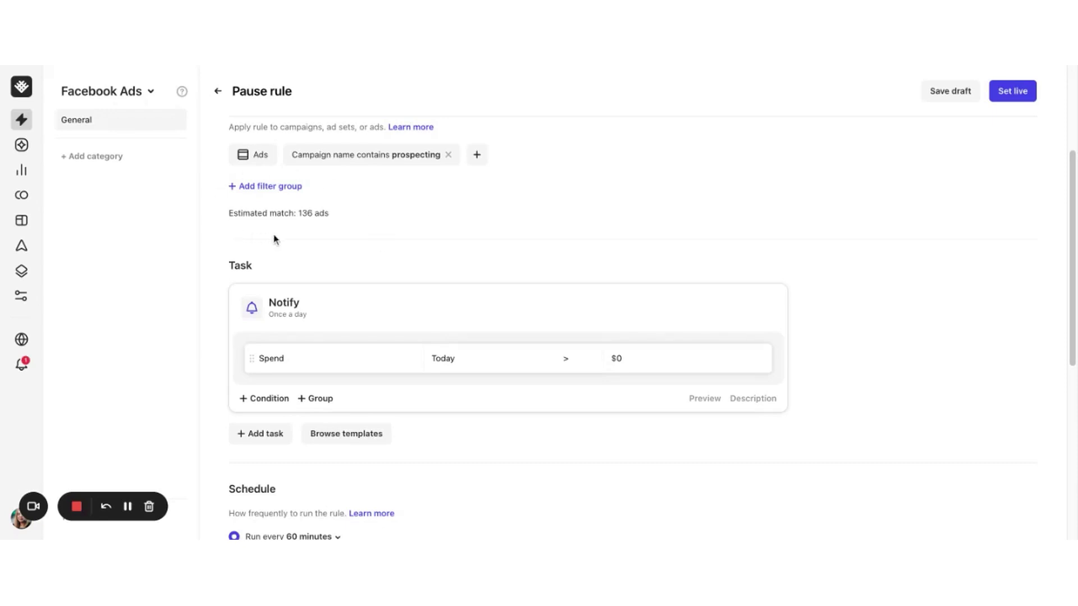
scroll(273, 239, down, 3)
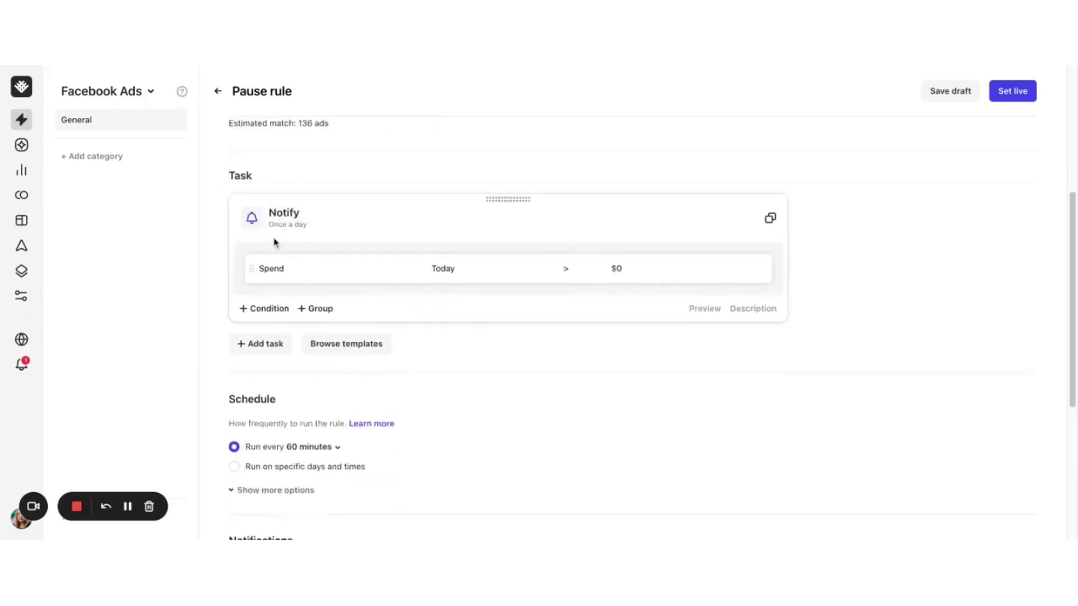
- Change the rule's task action from Notify to Pause
click(286, 223)
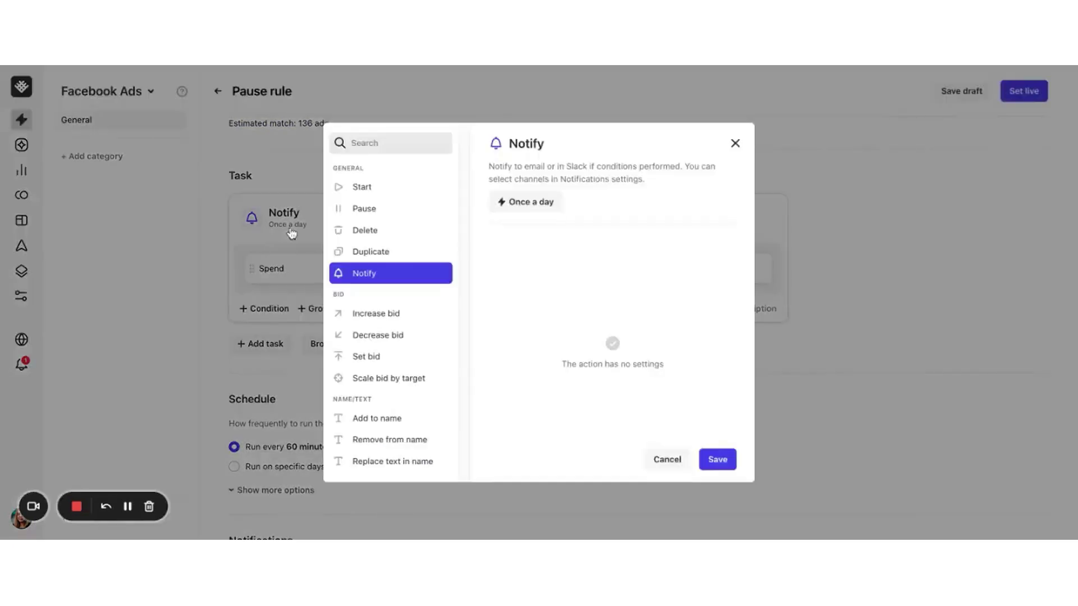
click(364, 208)
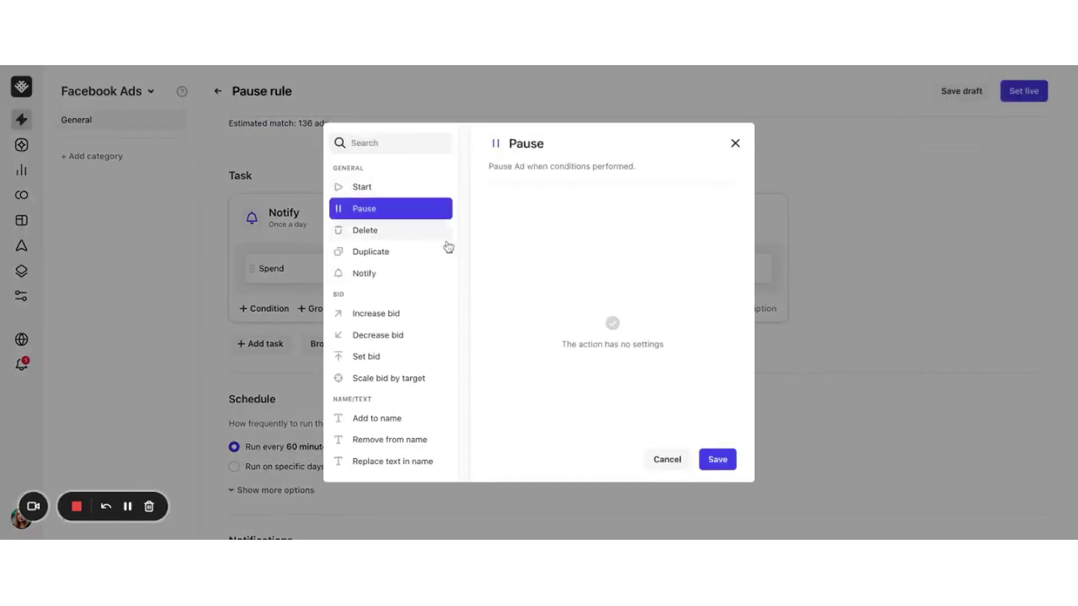
click(718, 458)
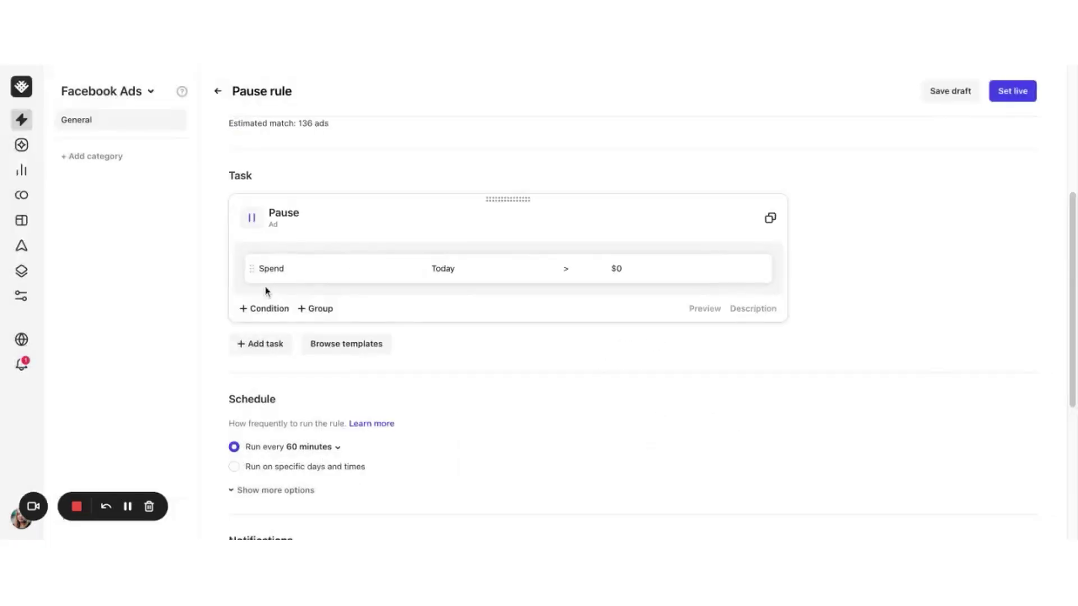
- Trigger when Website purchase ROAS over the last 3 days is below 1, then review the schedule
click(324, 278)
text(webs)
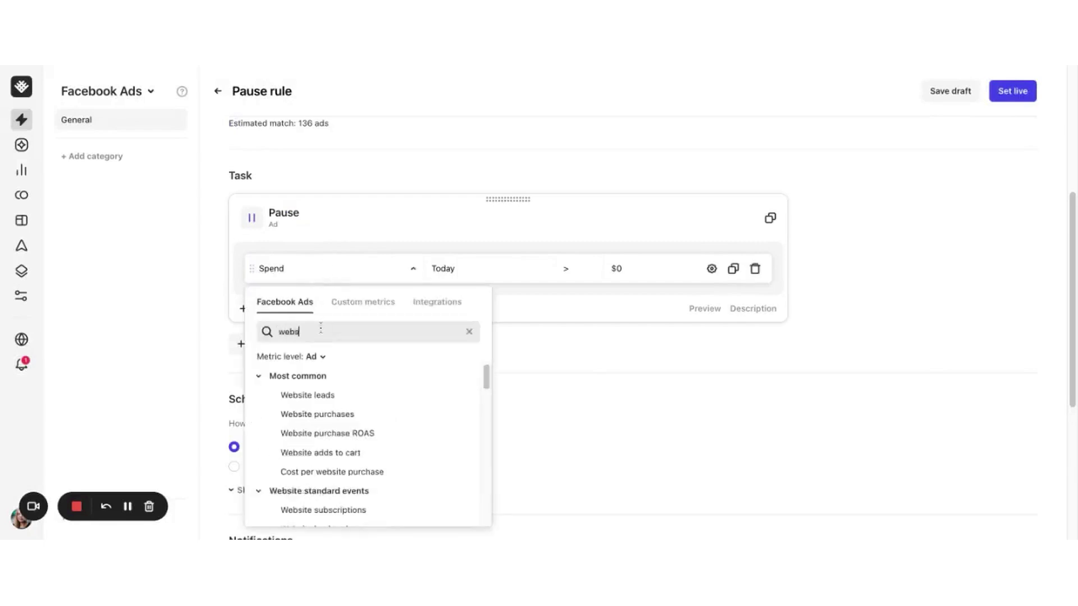
click(353, 433)
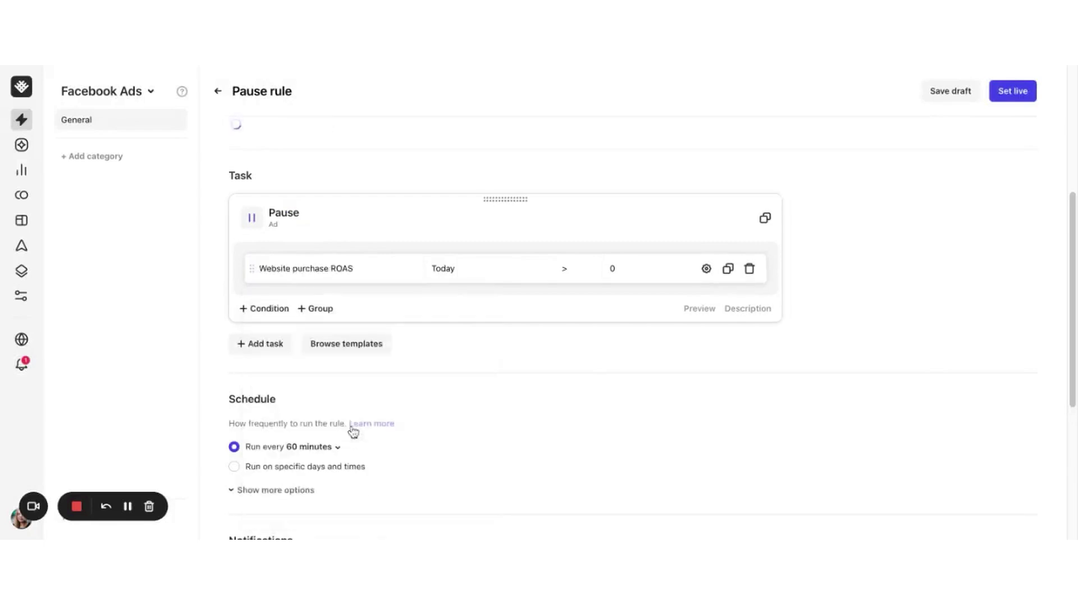
click(472, 268)
scroll(536, 424, down, 2)
scroll(536, 424, down, 1)
scroll(537, 424, up, 4)
click(530, 415)
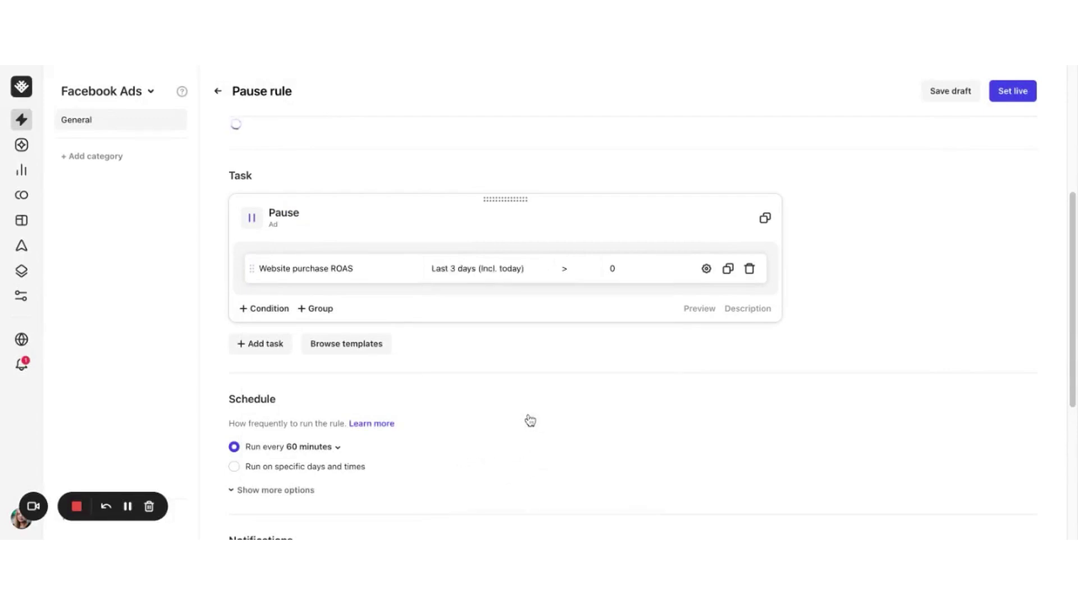
click(579, 270)
click(590, 303)
click(613, 268)
text(1)
click(699, 309)
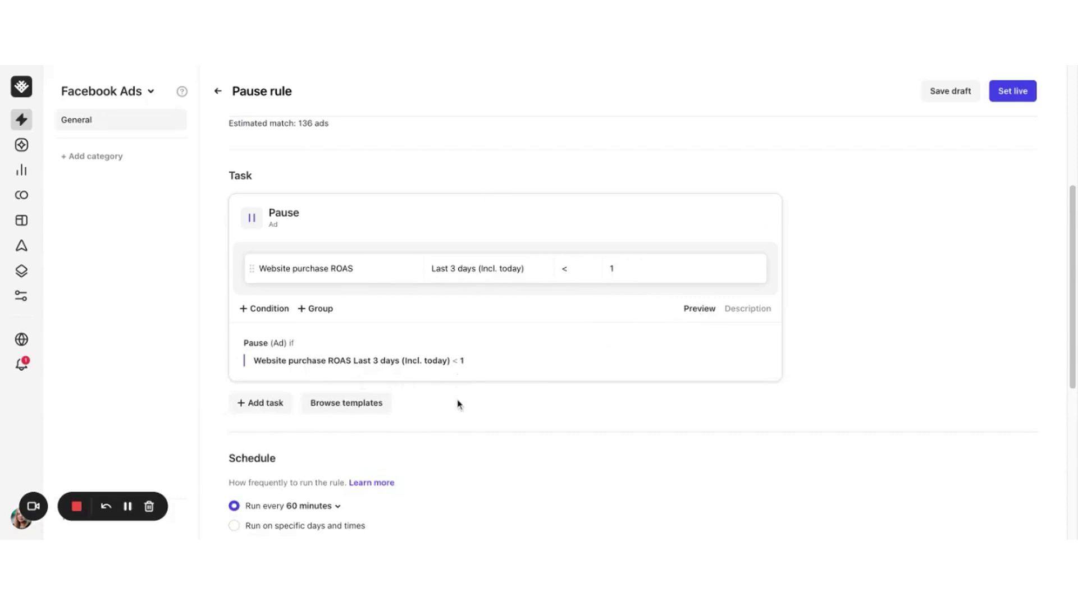
scroll(457, 405, down, 3)
scroll(458, 404, down, 3)
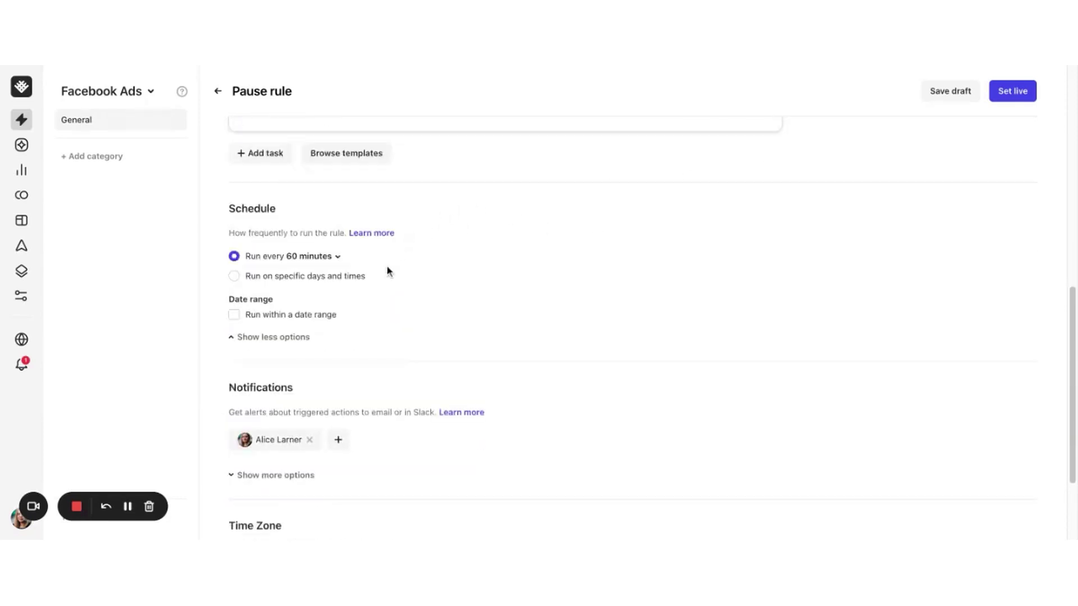
click(337, 256)
scroll(354, 354, down, 3)
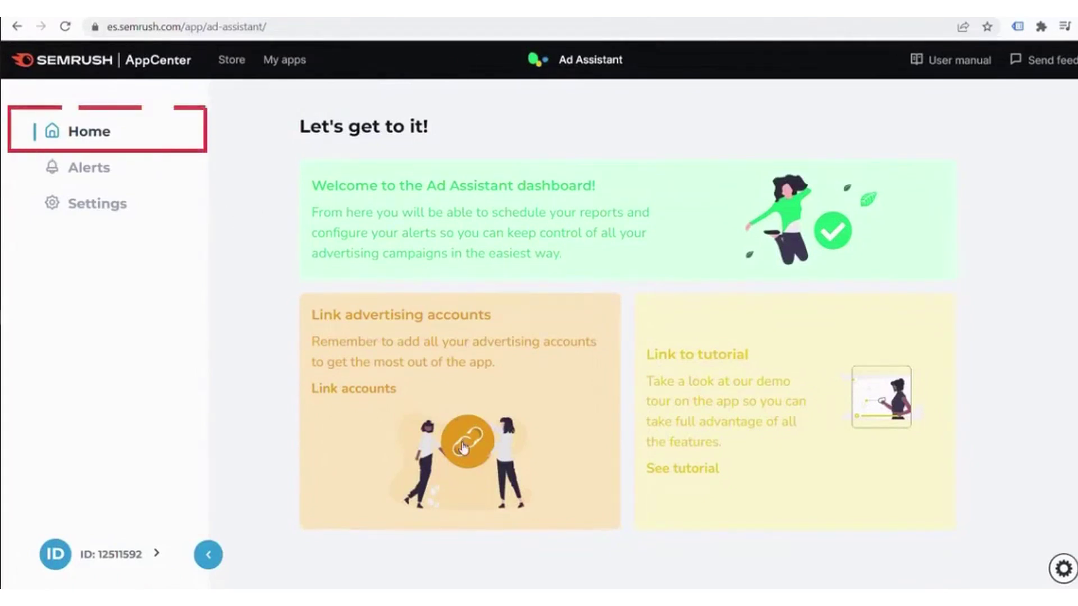
- Review the linkable ad accounts, then go to the Ad Assistant Alerts page
click(462, 447)
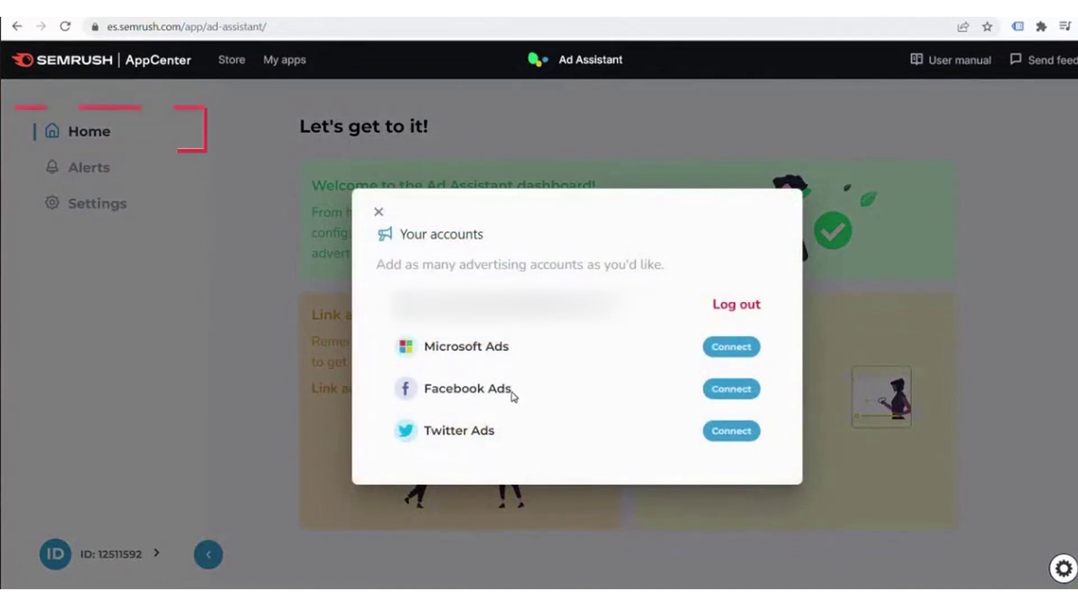
click(378, 212)
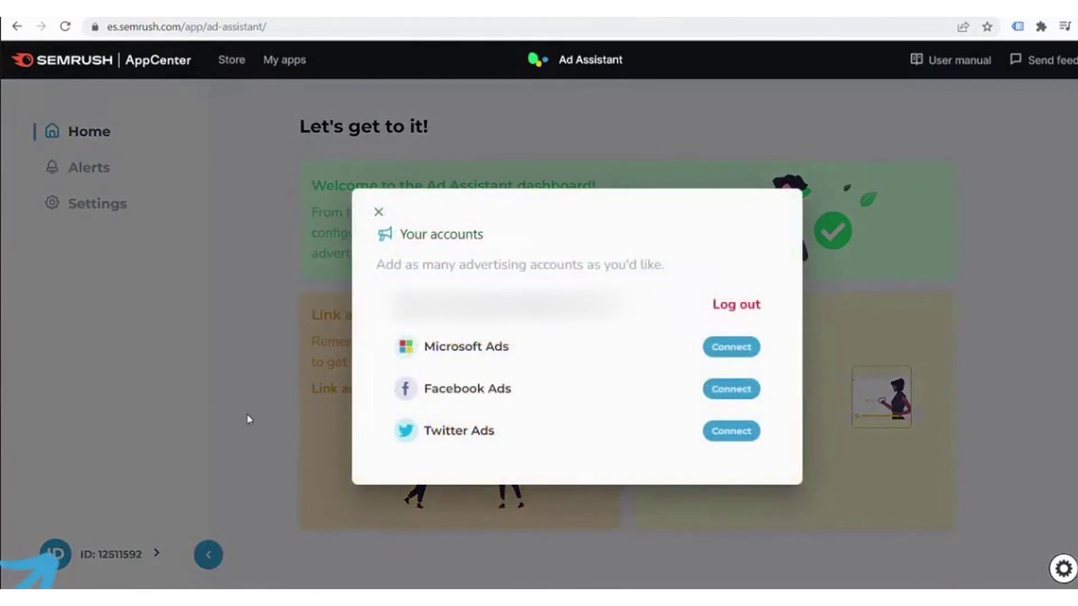
click(247, 413)
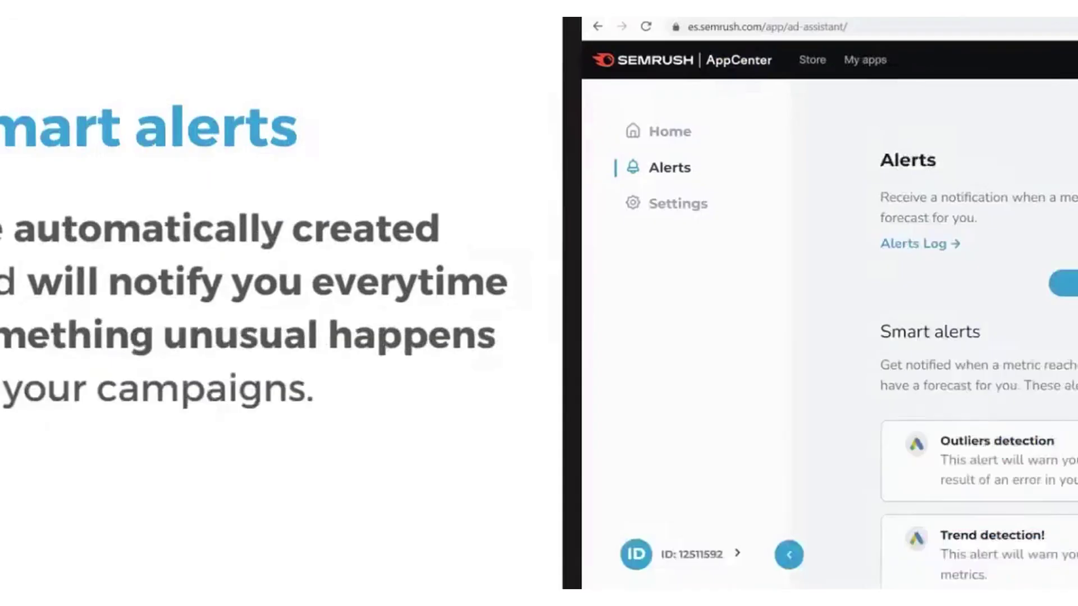
scroll(759, 342, down, 3)
scroll(759, 341, down, 2)
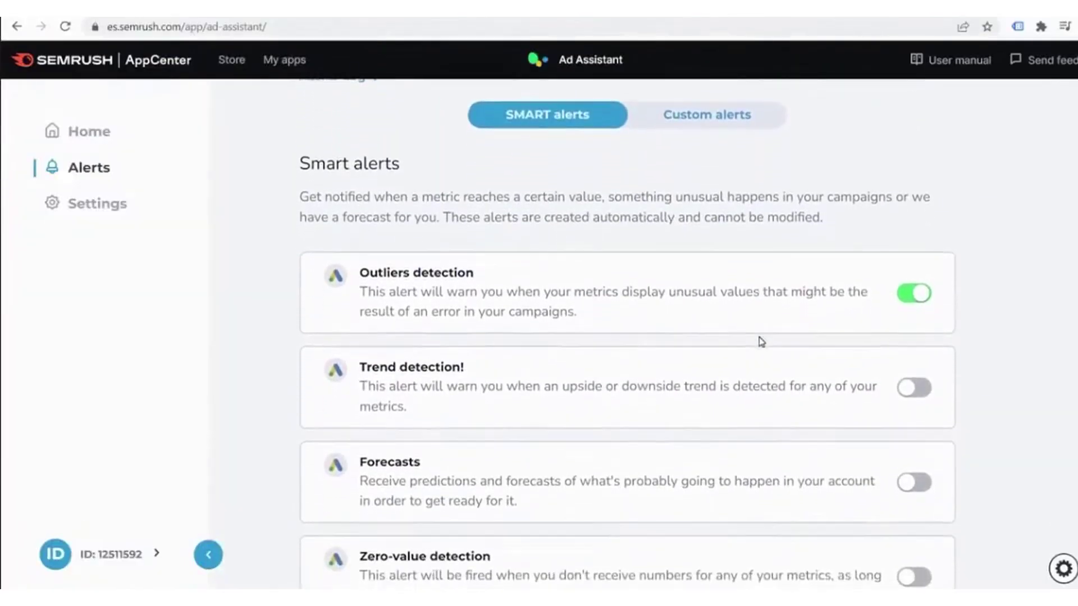
scroll(760, 342, down, 2)
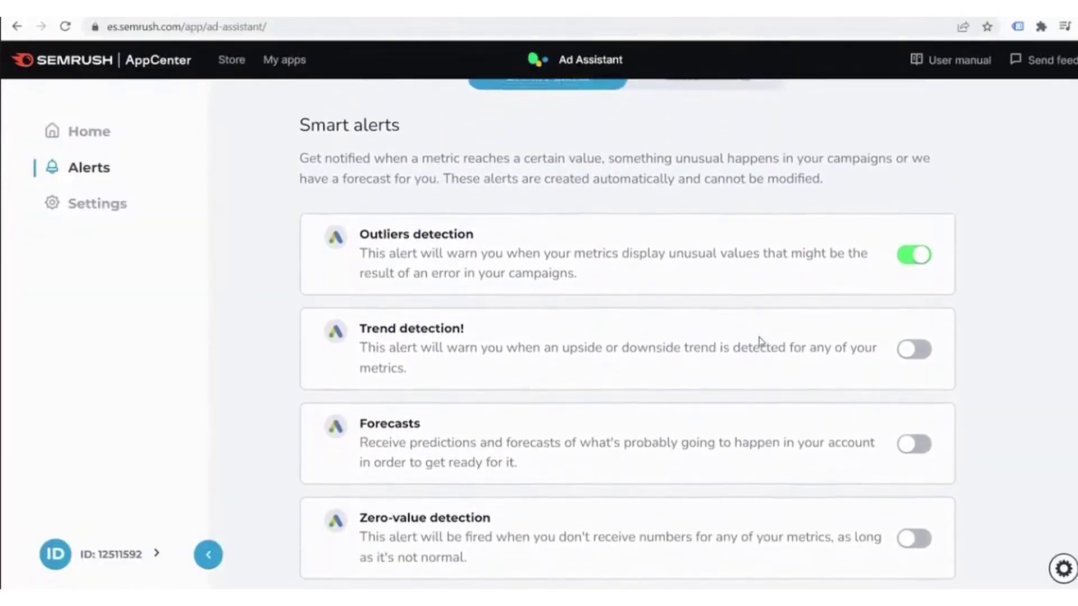
scroll(981, 324, up, 2)
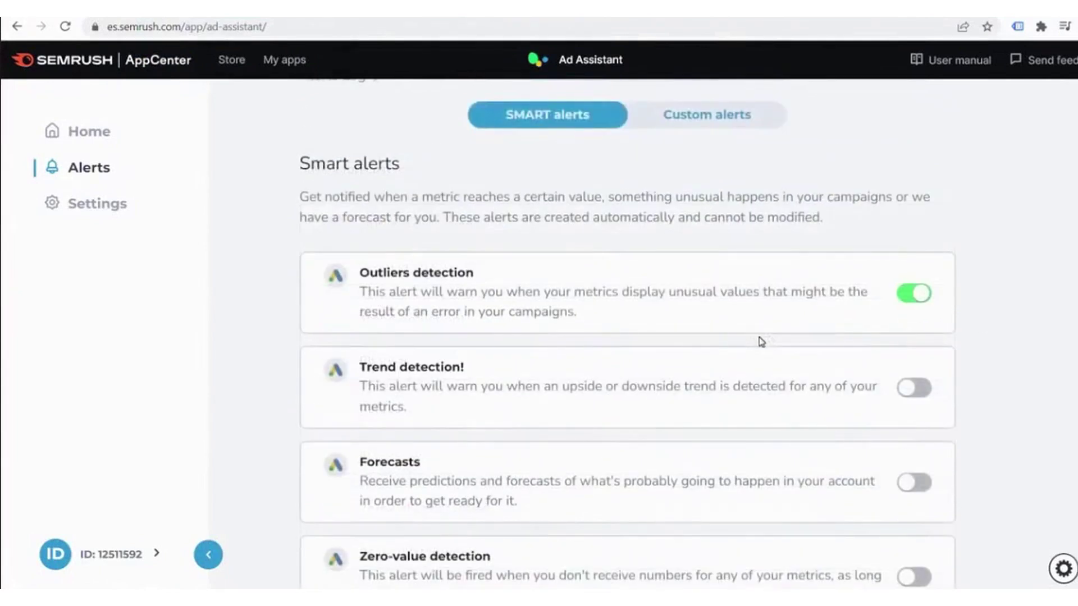
scroll(760, 341, down, 2)
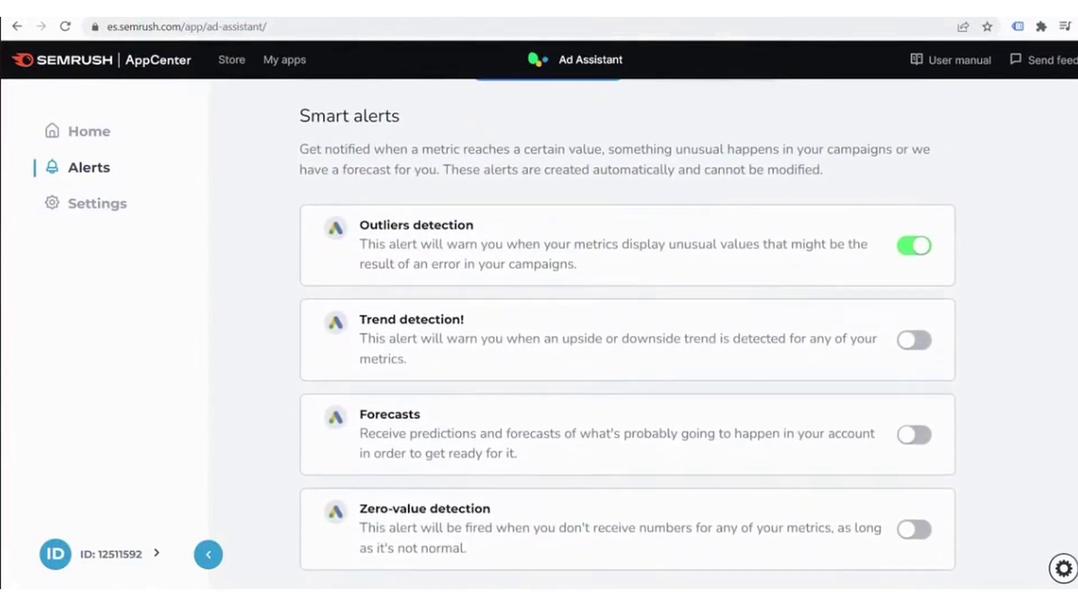
click(915, 340)
scroll(1073, 239, down, 1)
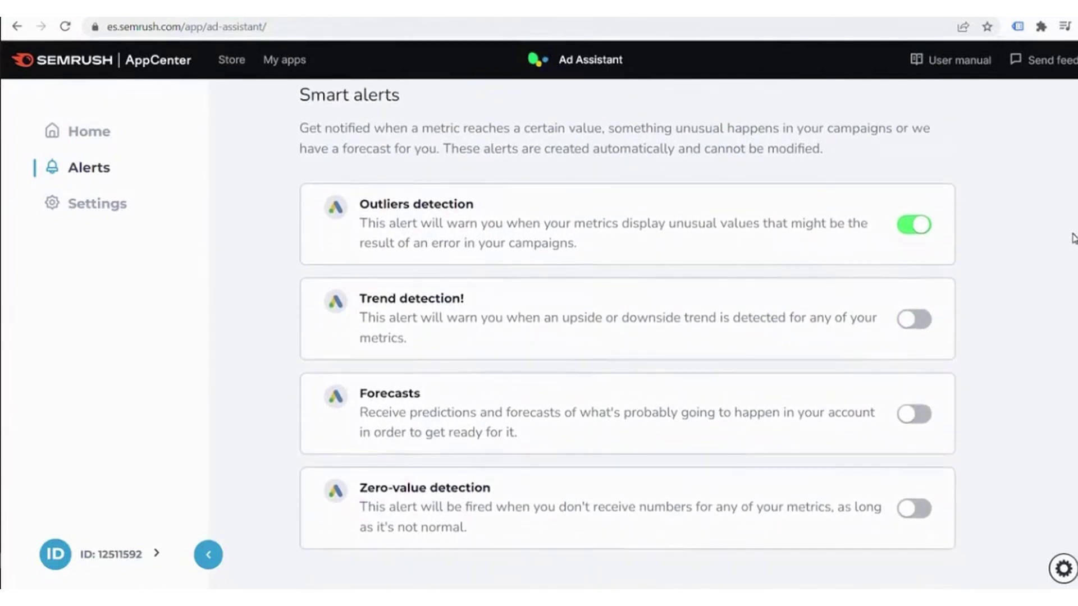
scroll(1073, 240, up, 3)
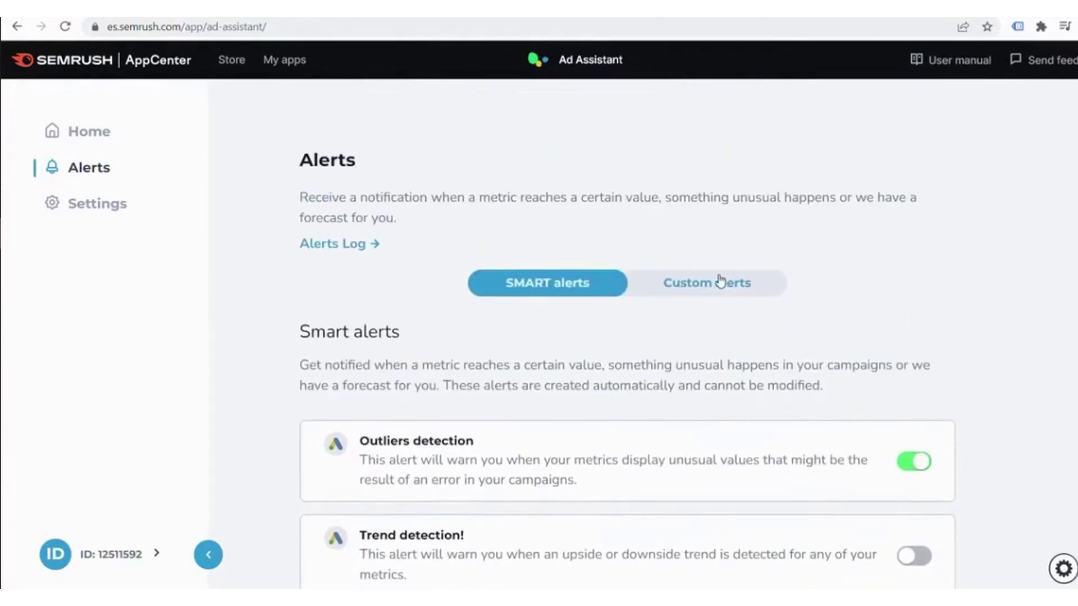
- Switch off the sample alert in the Custom alerts list
click(727, 283)
scroll(735, 340, down, 1)
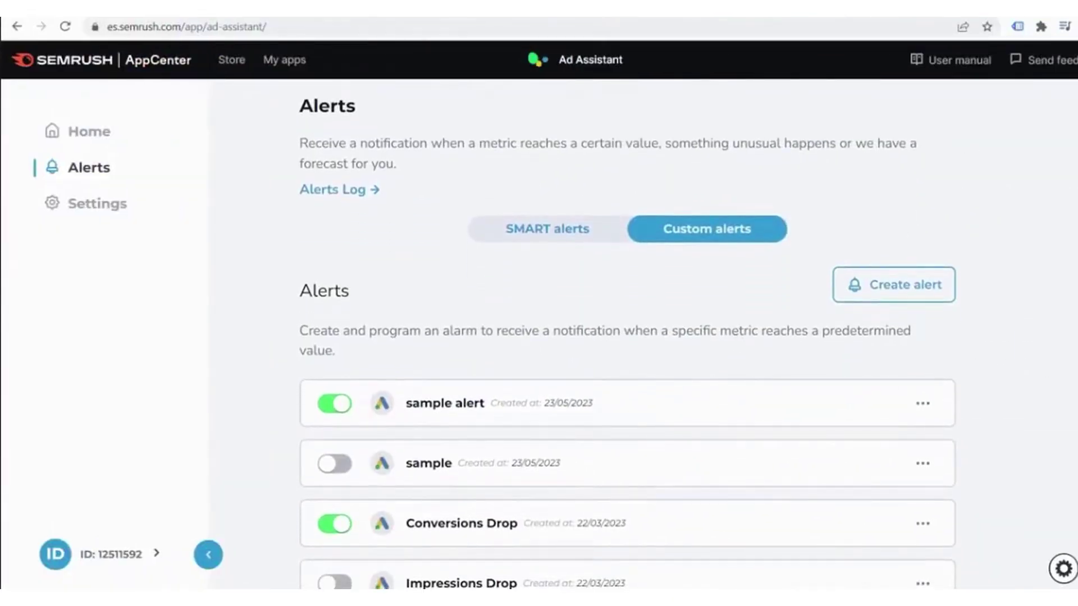
click(335, 404)
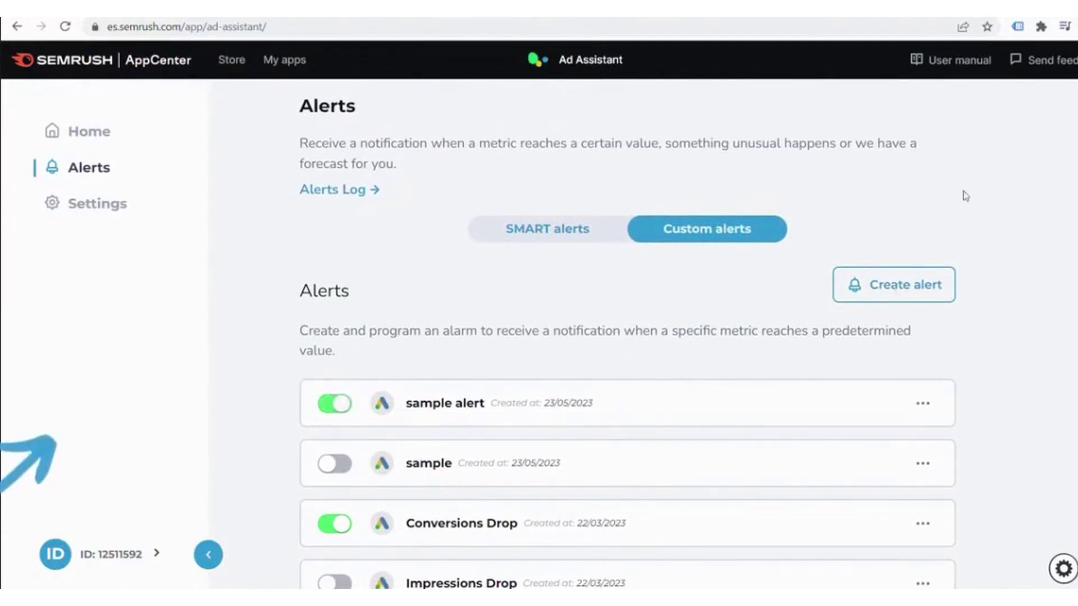
click(341, 406)
- Start a new custom alert and reach the ad platform choice on the account step
click(896, 291)
click(743, 403)
click(756, 310)
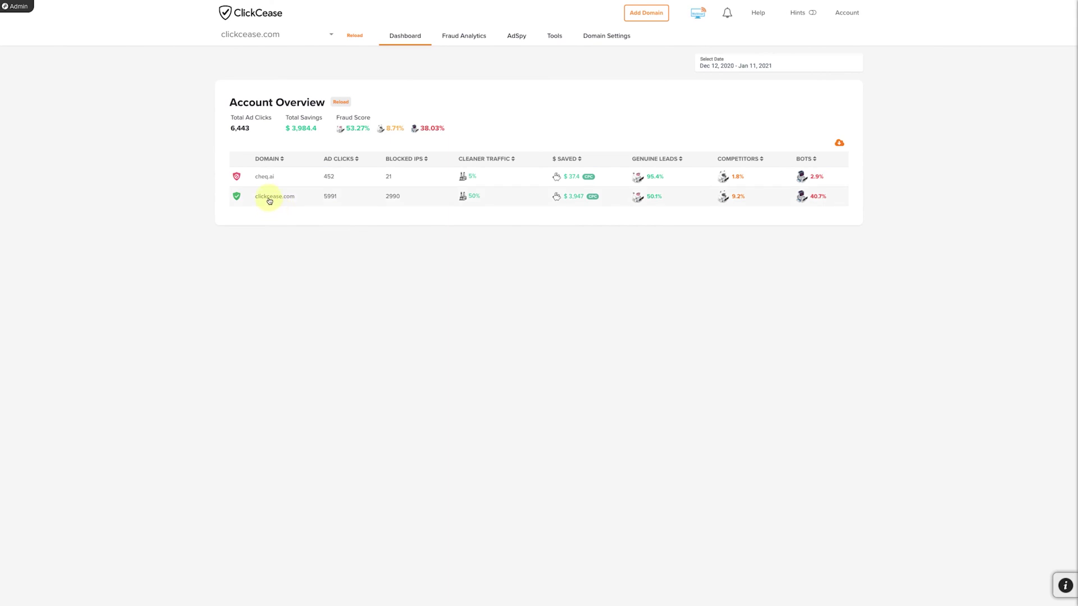
- View the clickcease.com dashboard, switch it to cheq.ai, then back to clickcease.com
click(270, 199)
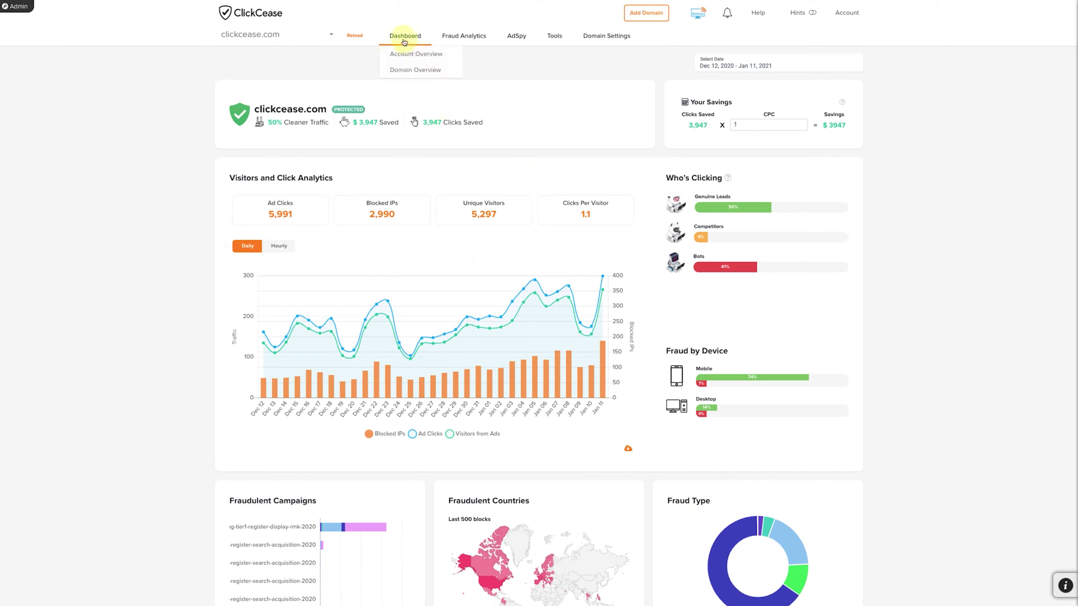
click(407, 54)
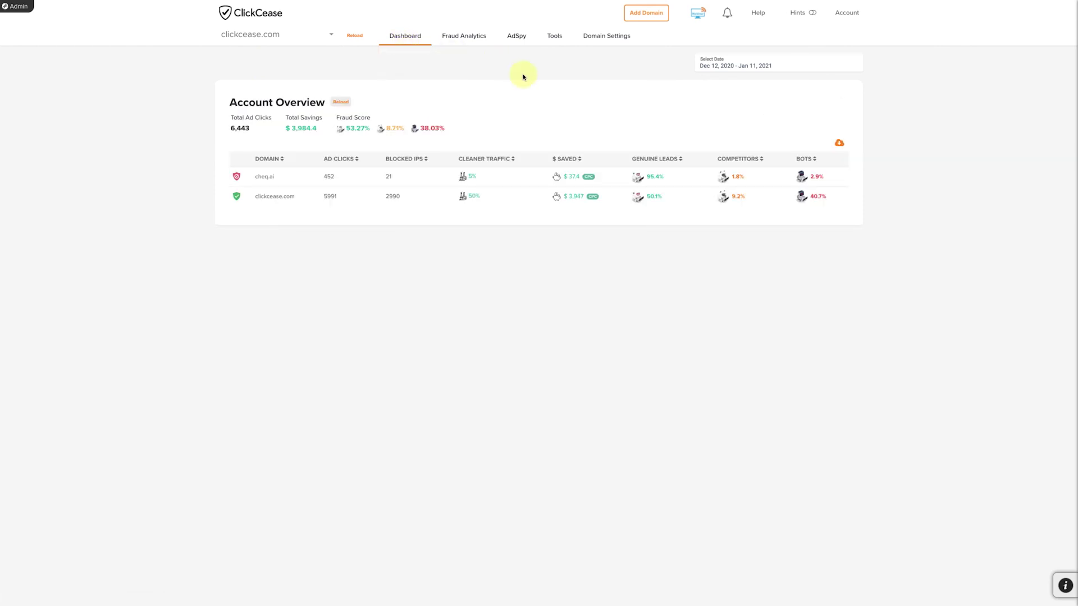
click(274, 196)
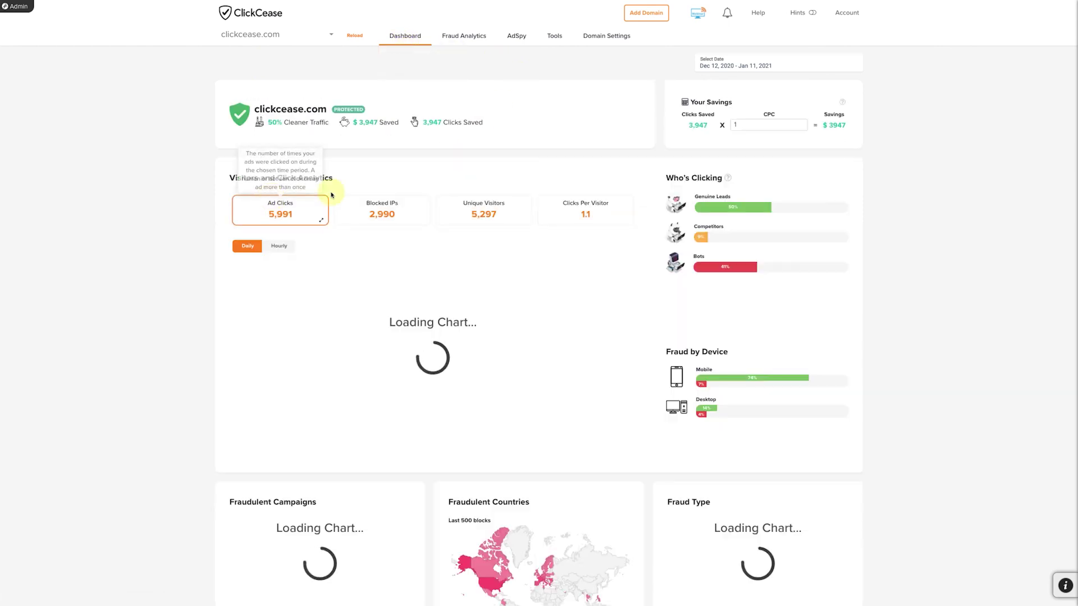
click(332, 36)
click(321, 57)
click(333, 38)
click(303, 67)
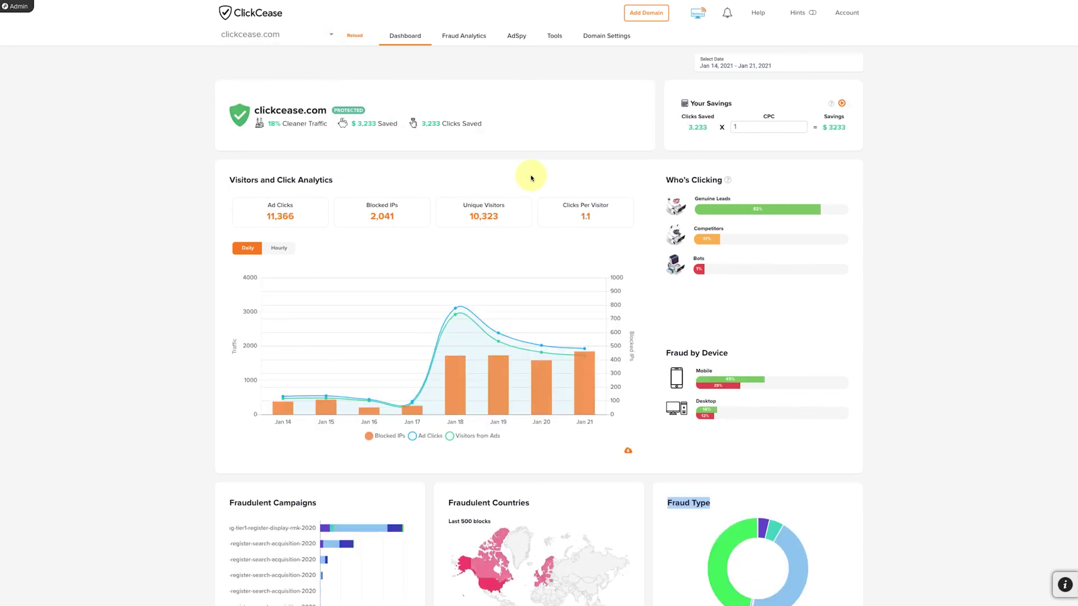
mouse_move(465, 36)
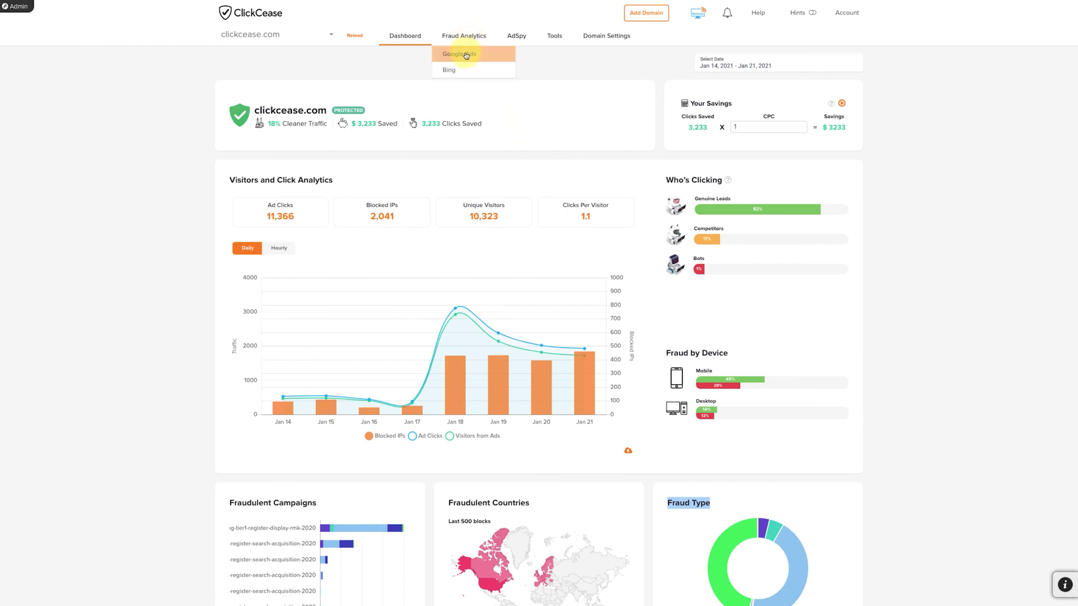
- Open Google Ads fraud analytics and page through the blocked IPs to page 5
click(460, 53)
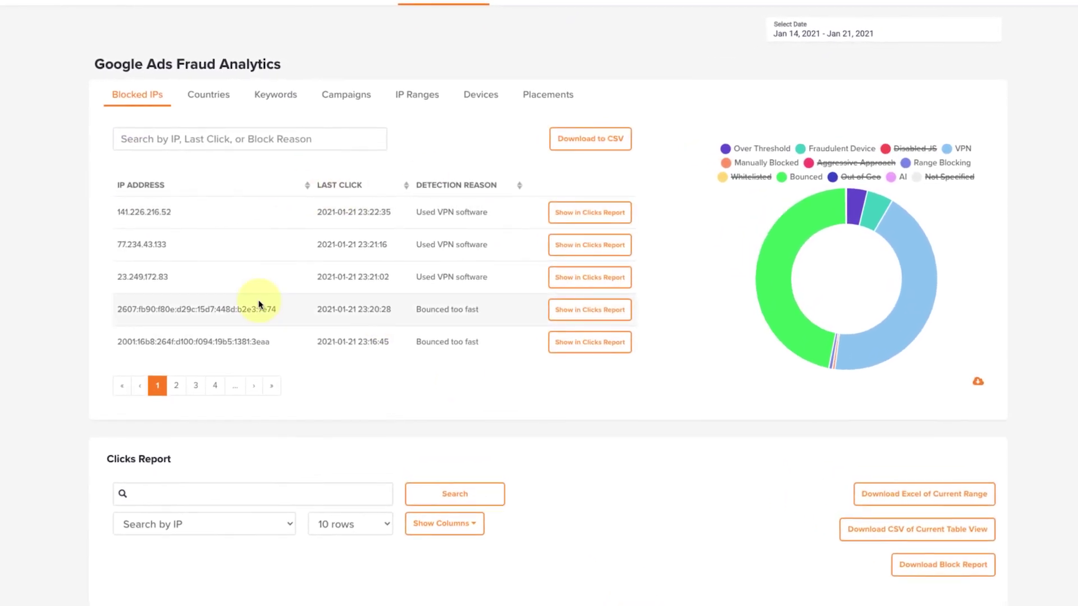
click(178, 386)
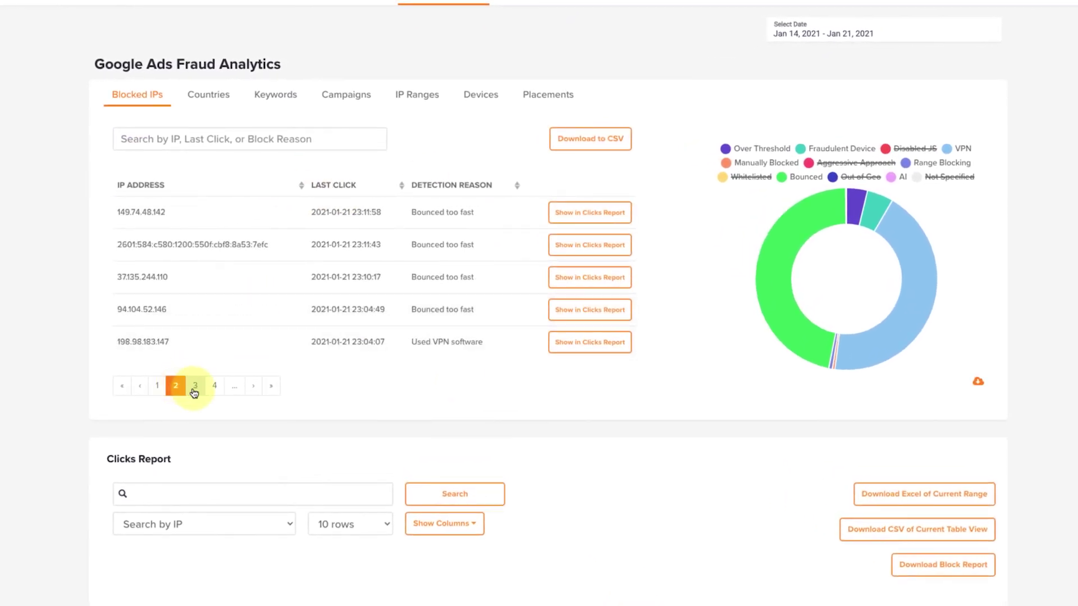
click(193, 387)
click(176, 388)
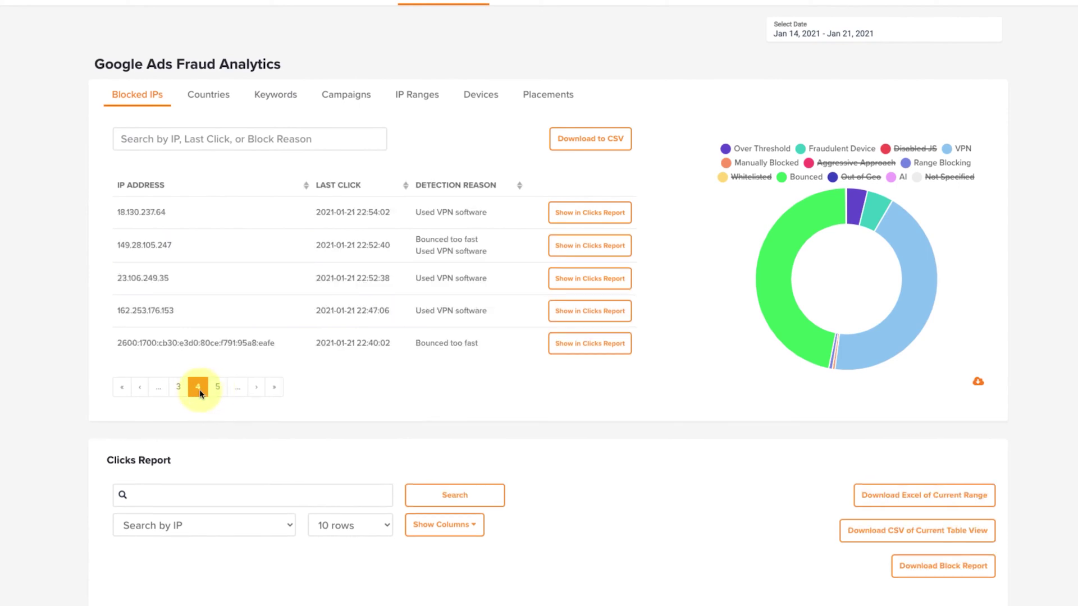
click(194, 388)
click(214, 387)
click(217, 387)
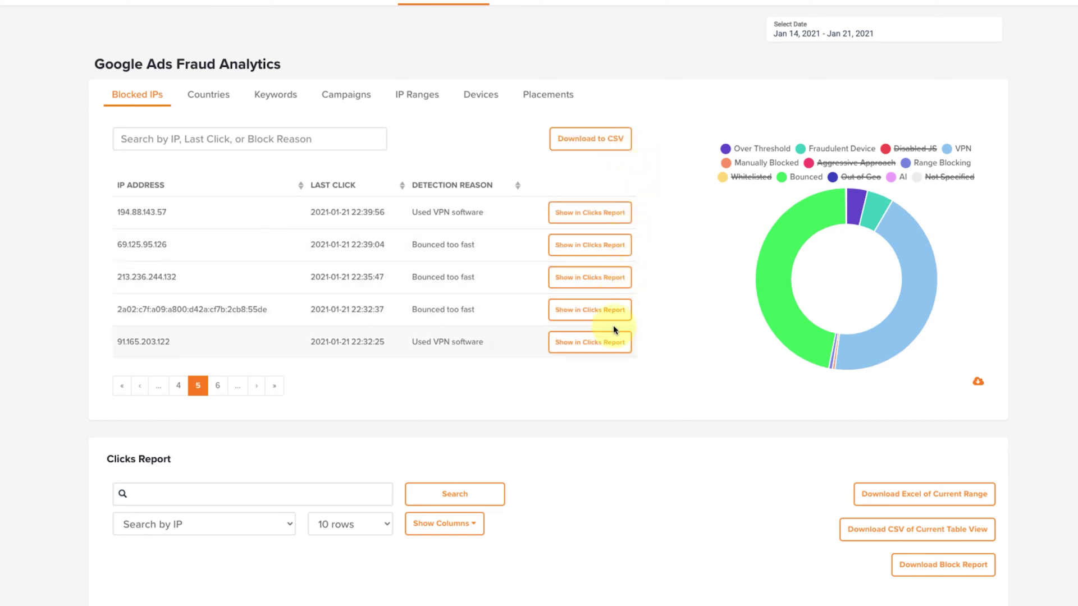
- Display the Clicks Report table on the clickcease.com dashboard
click(612, 346)
scroll(591, 375, down, 2)
scroll(590, 373, down, 2)
scroll(573, 371, down, 2)
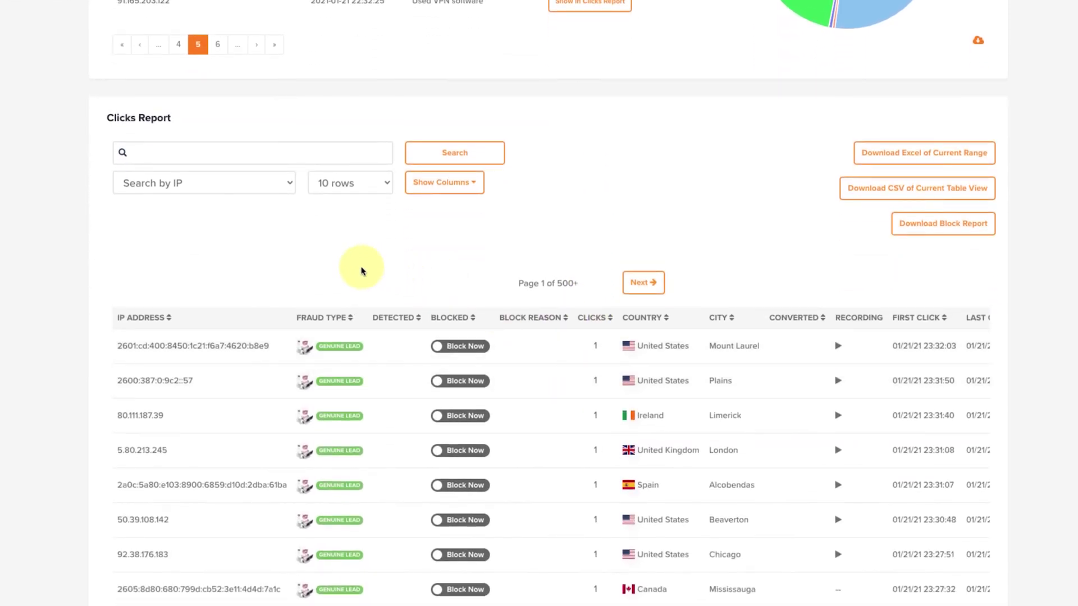
scroll(362, 271, up, 5)
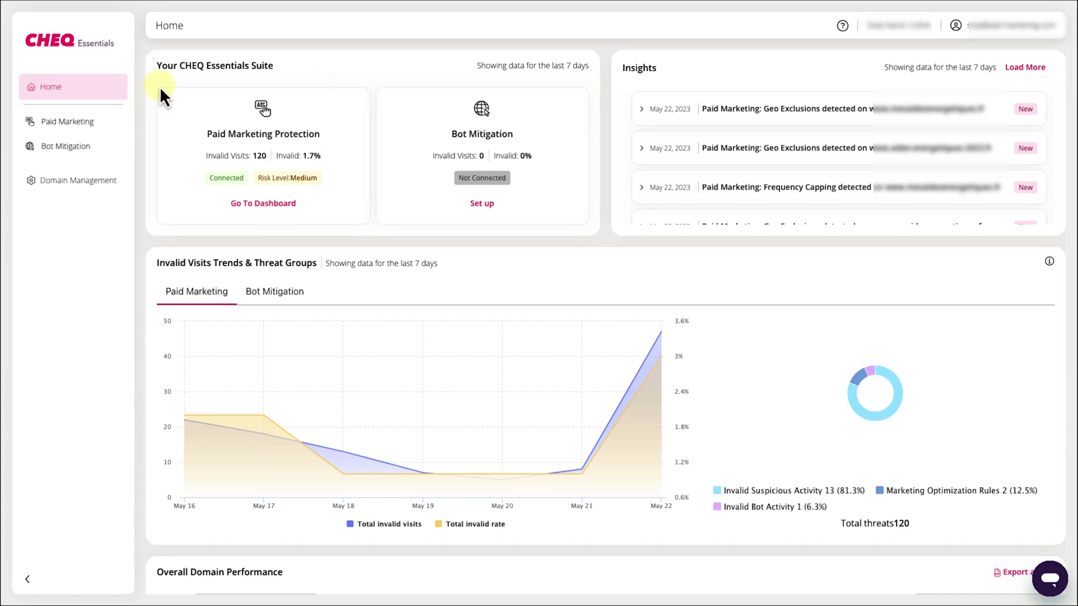
- Highlight the date-range notes, then view the Paid Marketing dashboard and keep Last 7 days
drag(477, 66, 590, 66)
drag(885, 67, 998, 68)
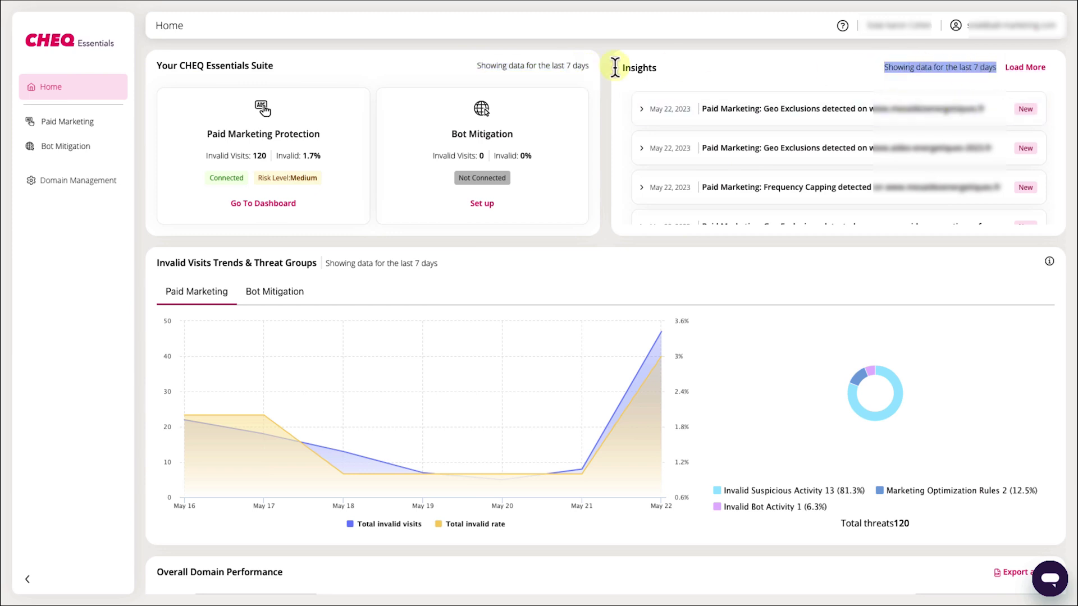
click(66, 122)
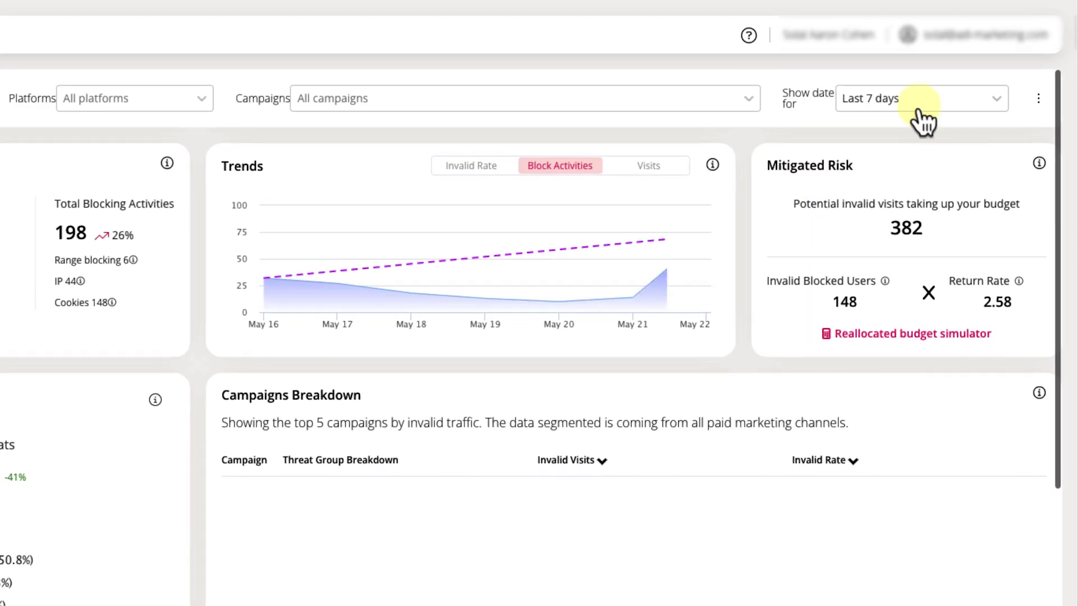
click(923, 95)
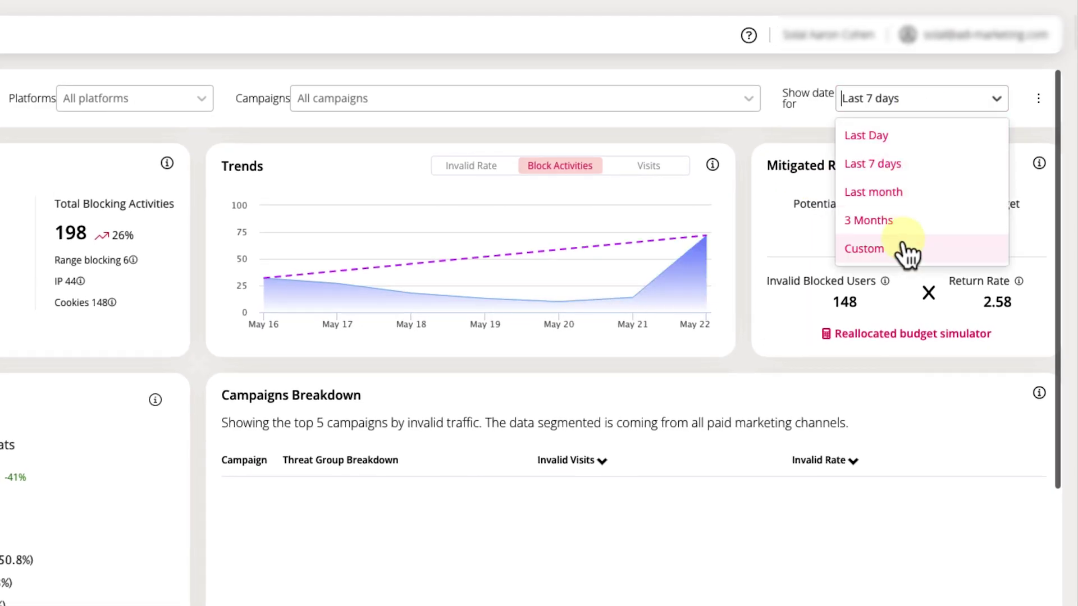
click(813, 119)
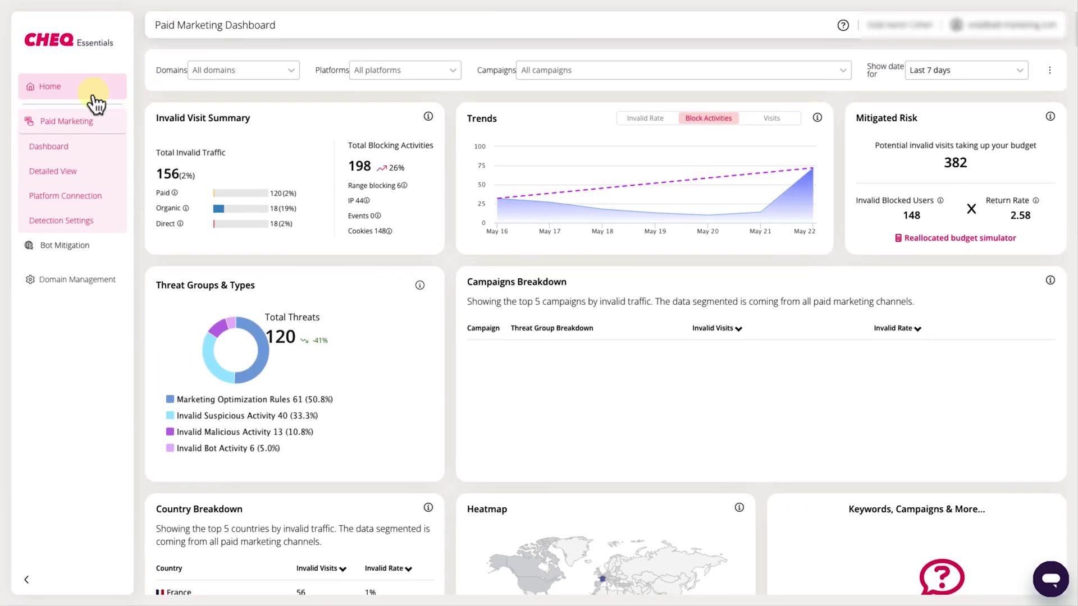
click(92, 96)
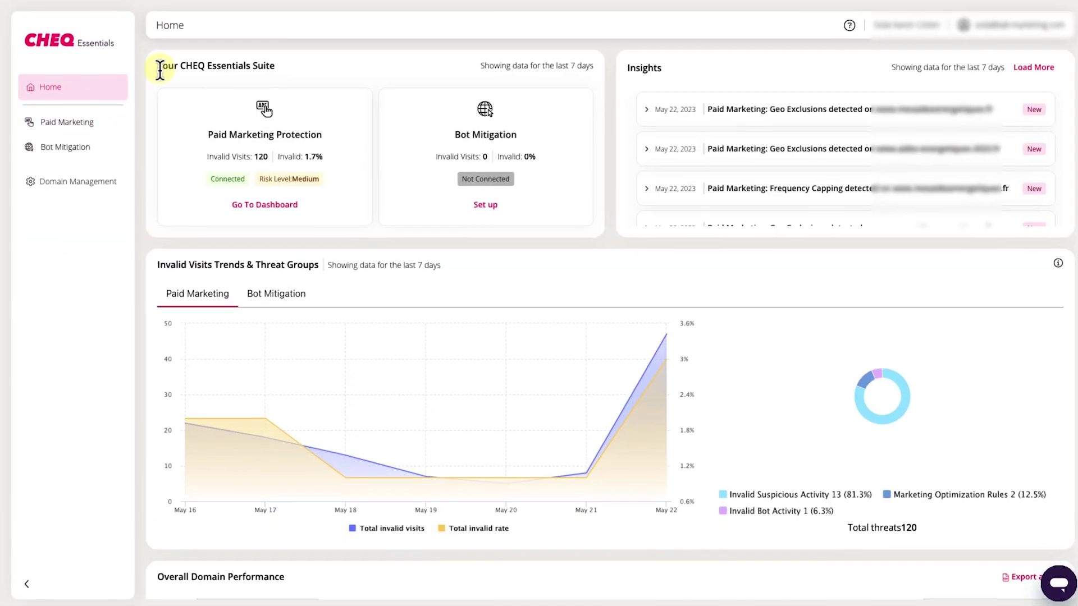
drag(157, 65, 274, 65)
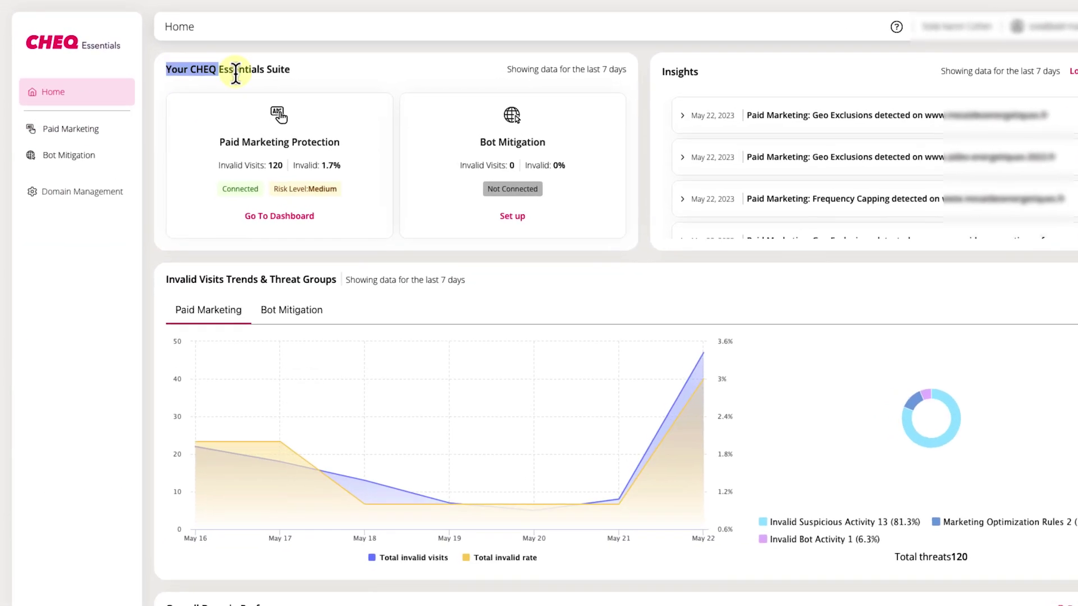
drag(251, 211, 288, 212)
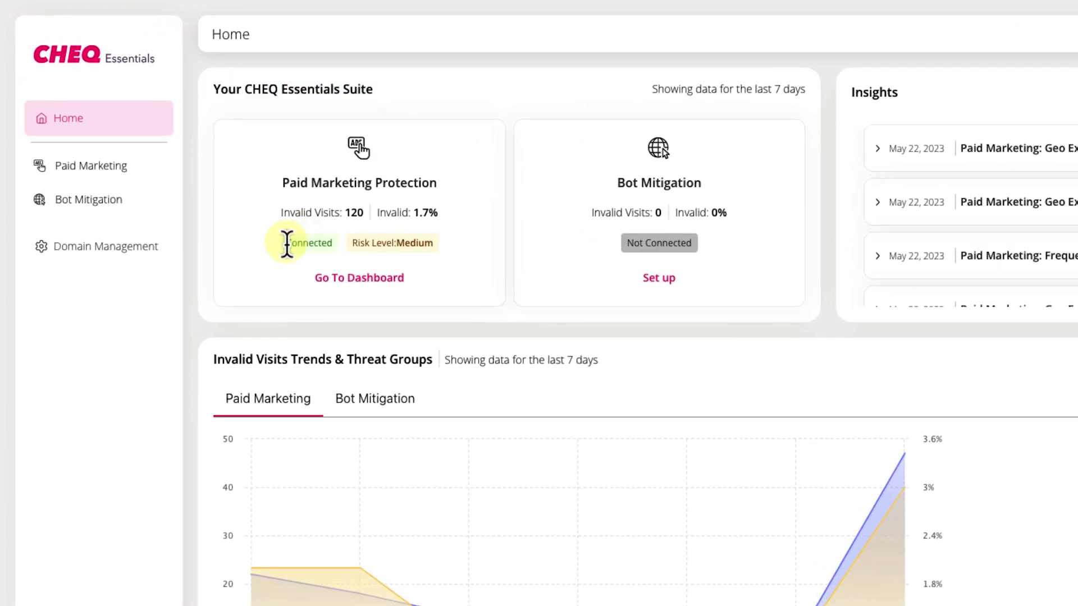
drag(438, 212, 283, 212)
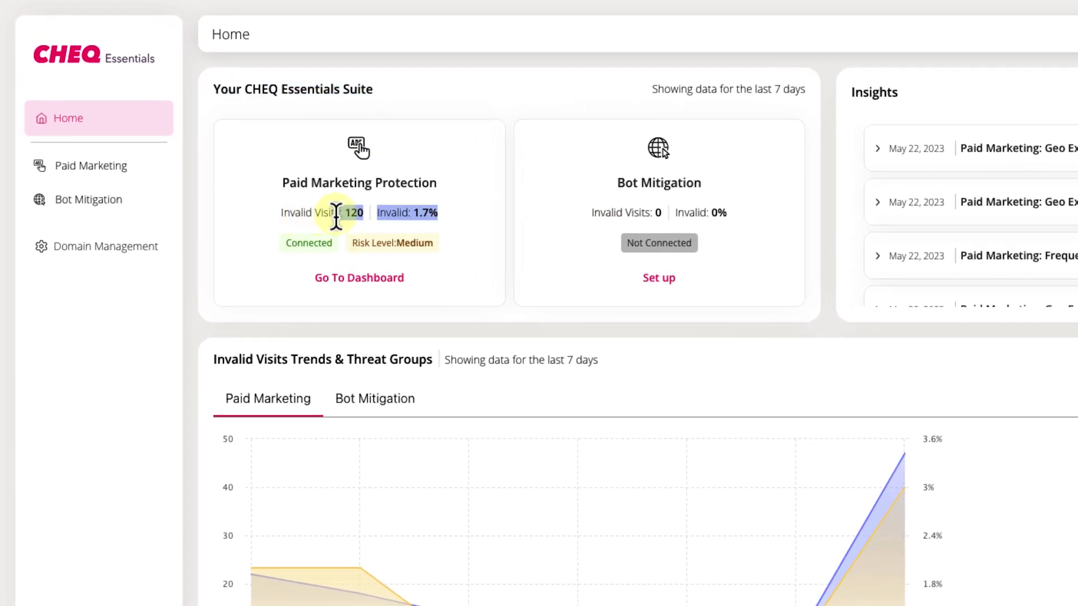
click(254, 223)
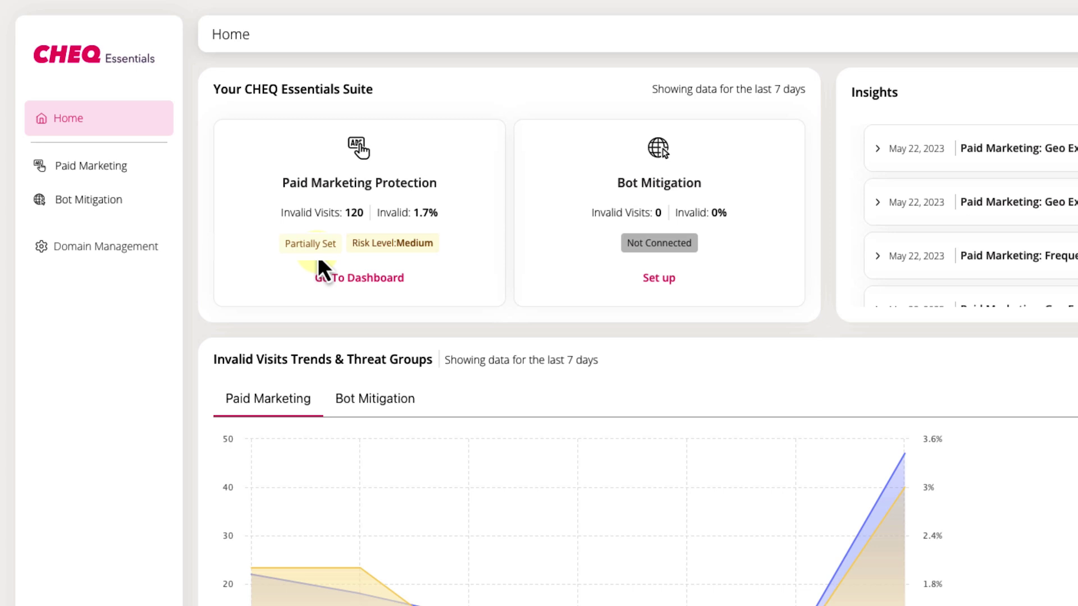
drag(630, 243, 692, 242)
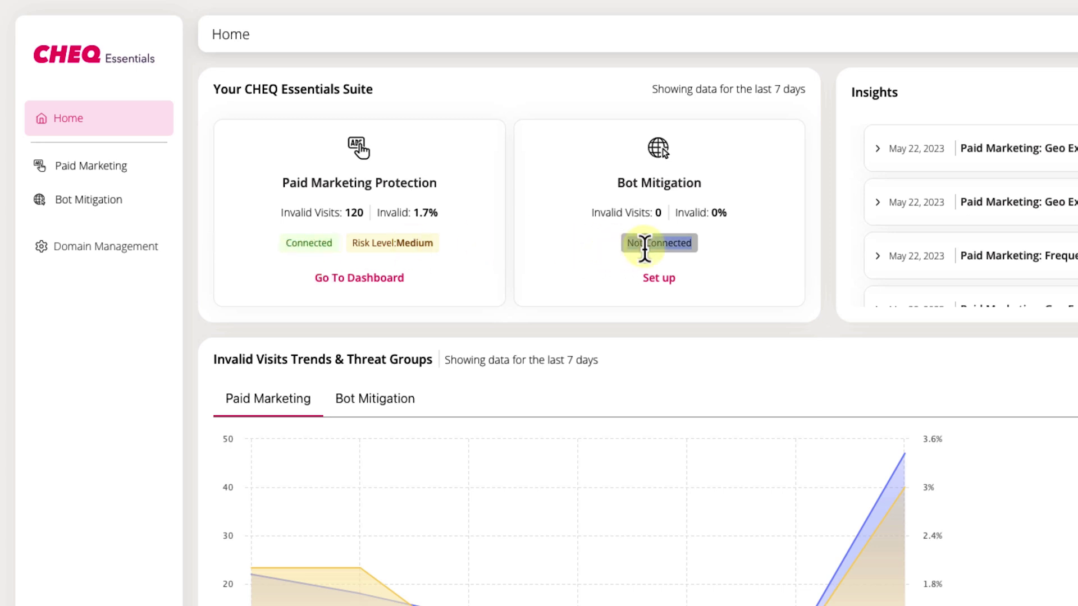
click(613, 277)
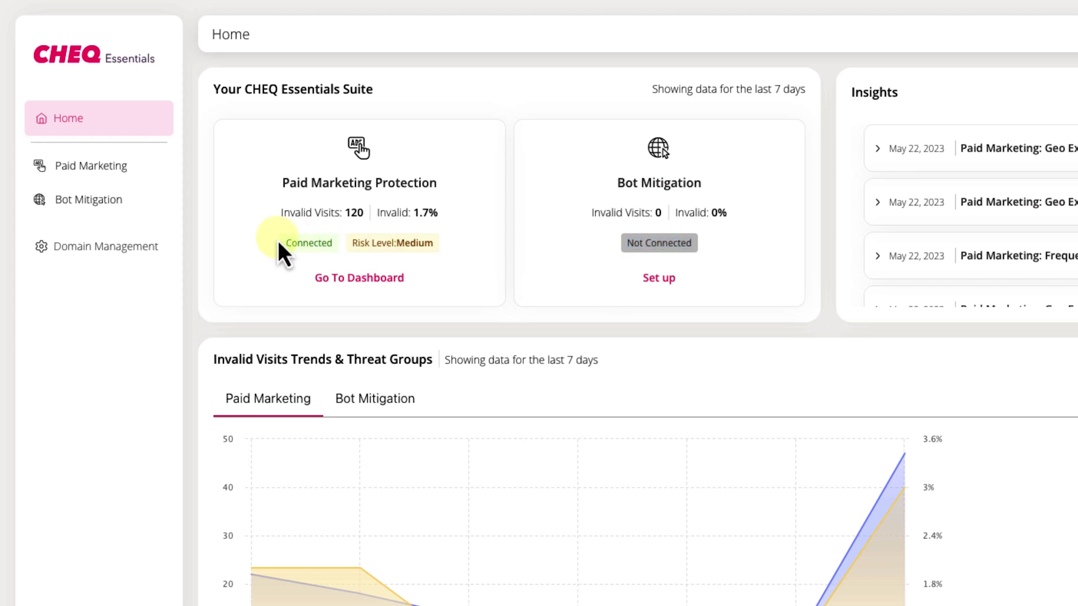
drag(352, 244, 394, 244)
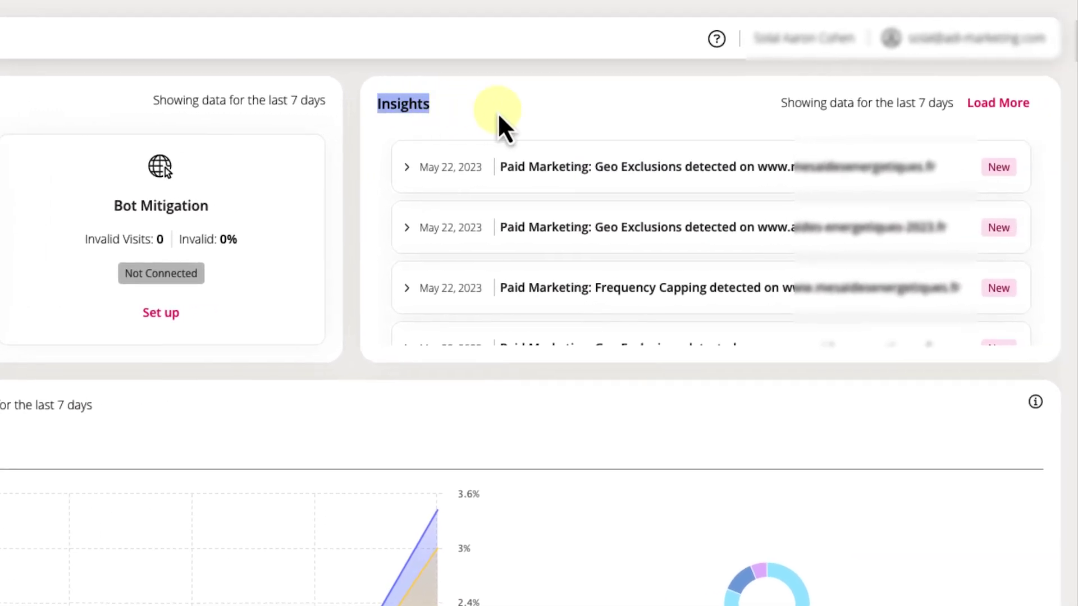
click(497, 113)
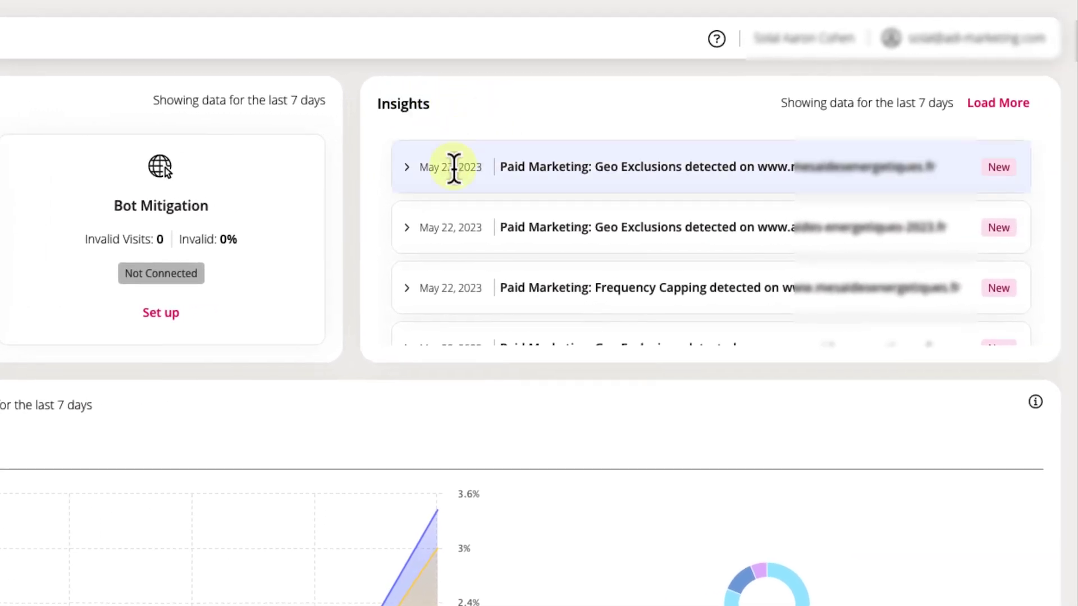
scroll(454, 269, down, 1)
scroll(454, 270, up, 1)
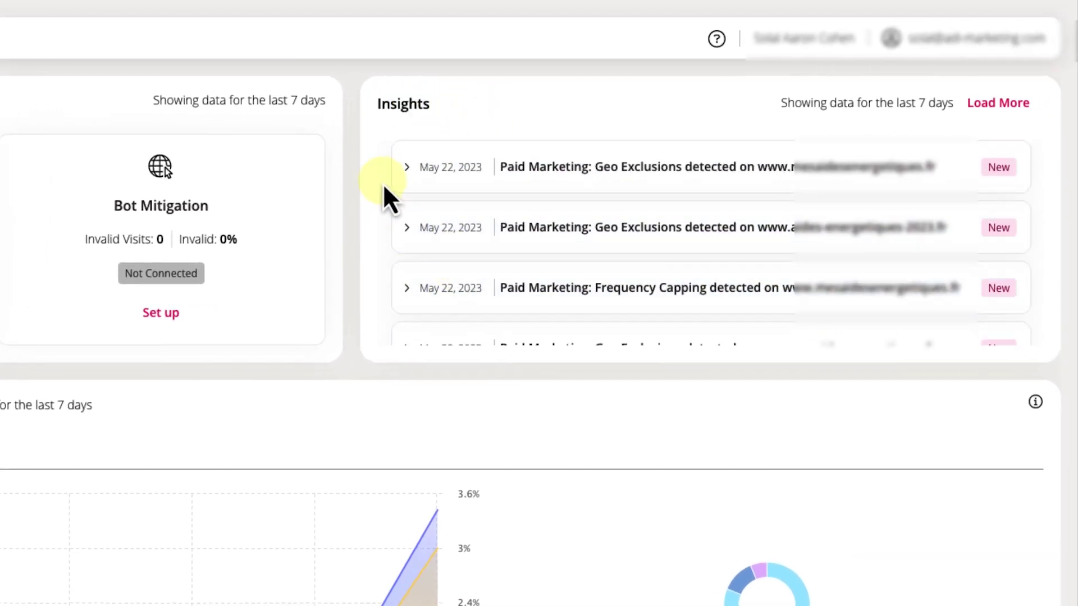
click(407, 166)
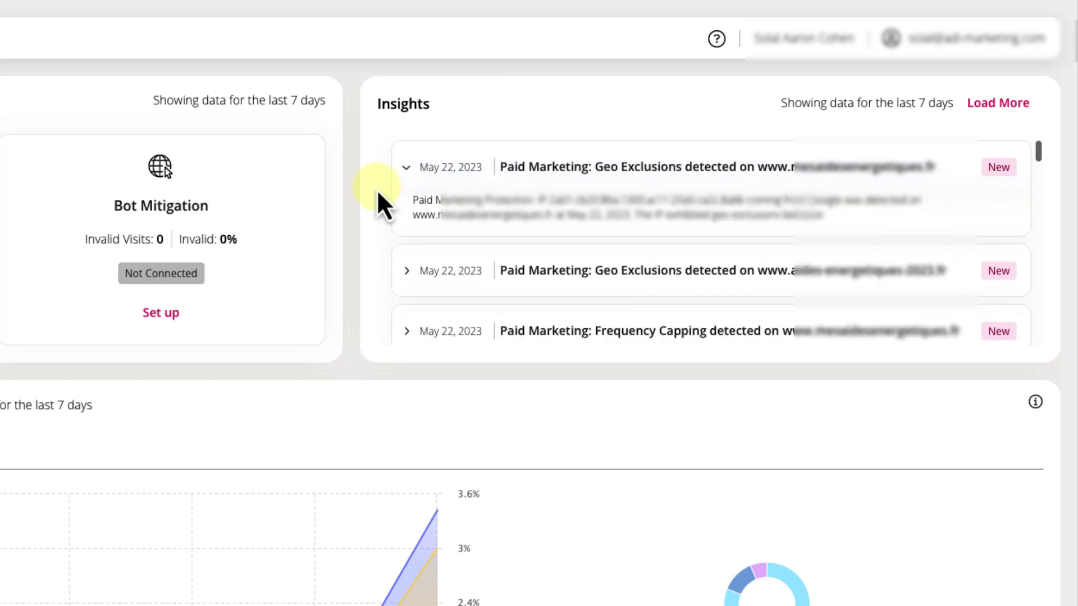
click(406, 173)
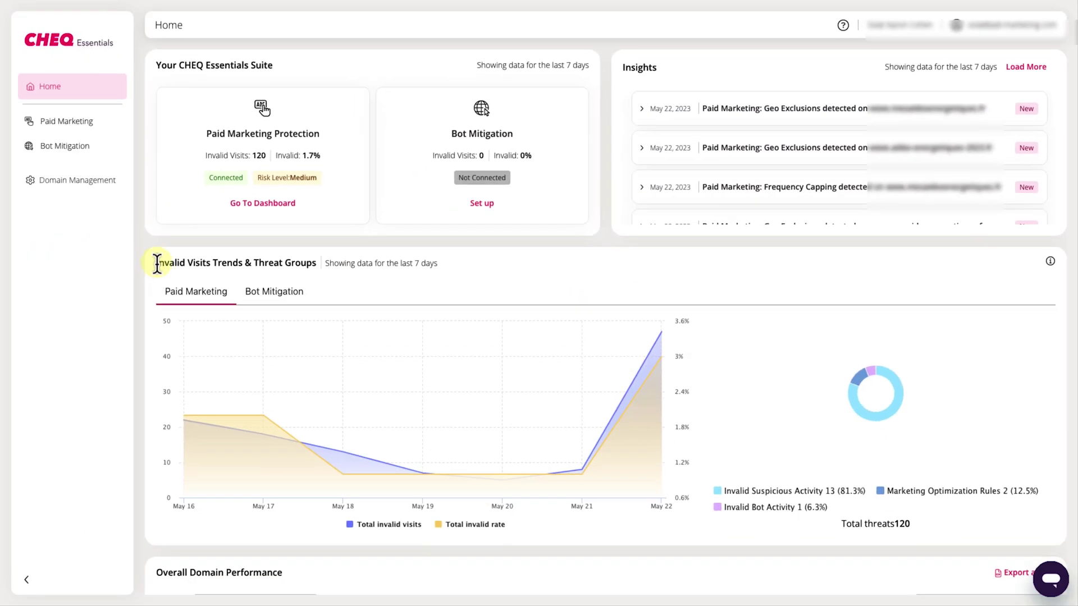
- Drill the threat-groups chart into Invalid Suspicious Activity, then return to Main
drag(155, 263, 315, 263)
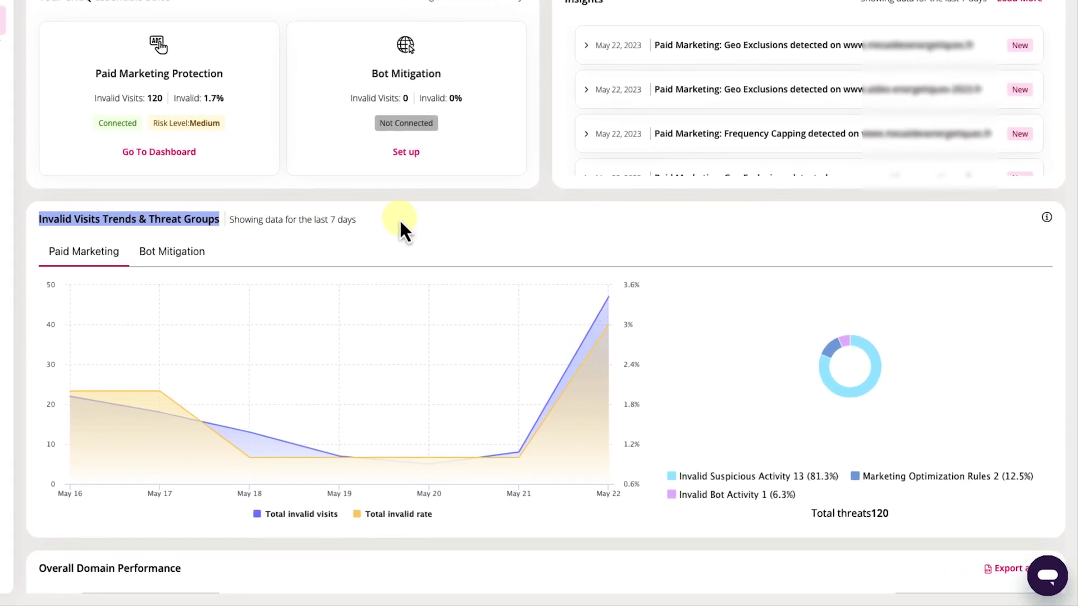
click(405, 228)
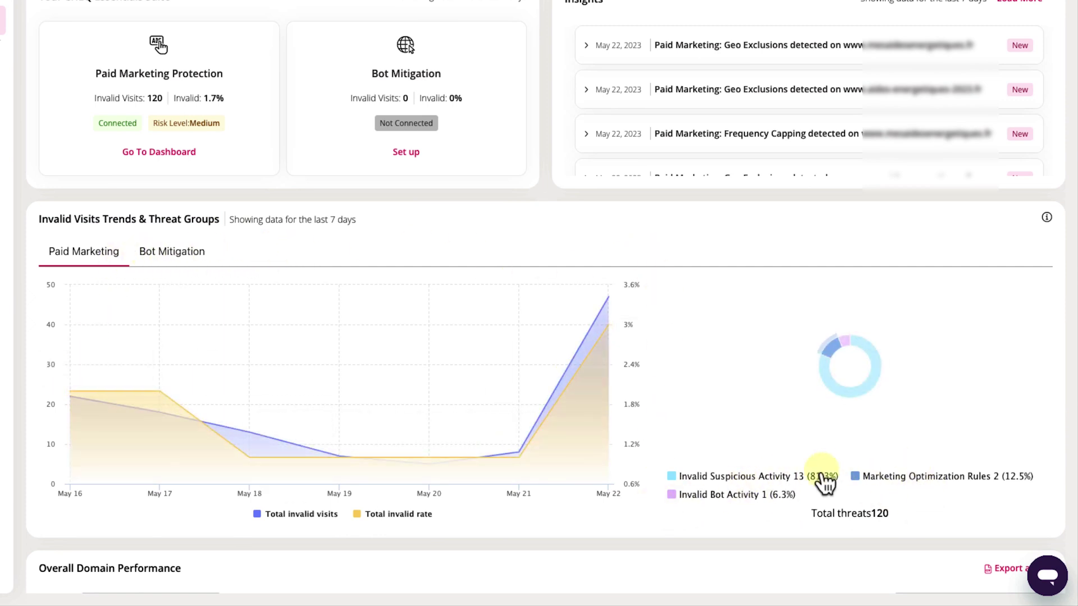
click(881, 371)
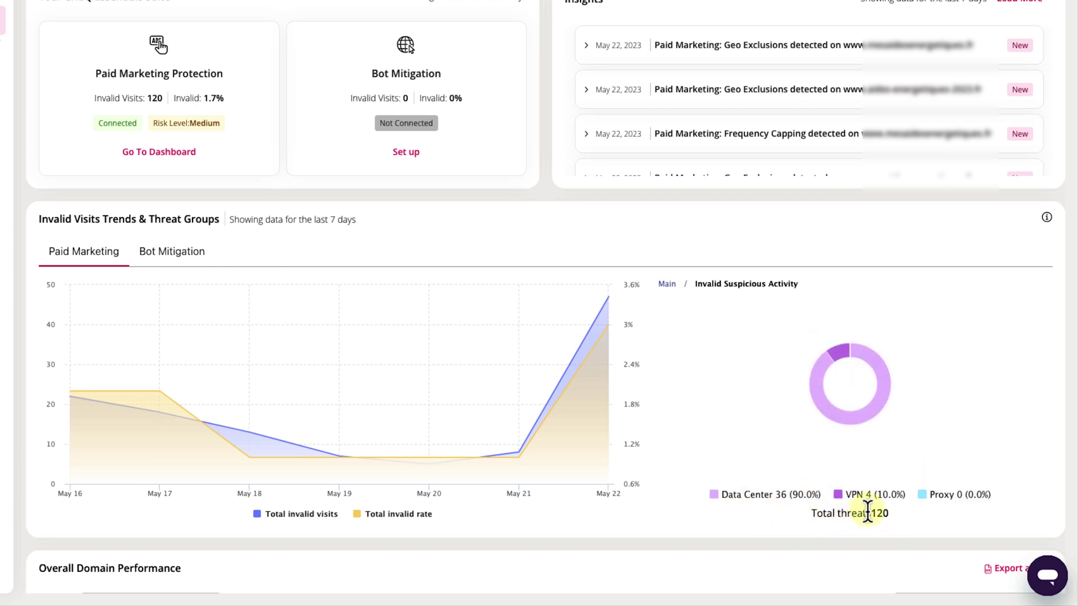
click(666, 284)
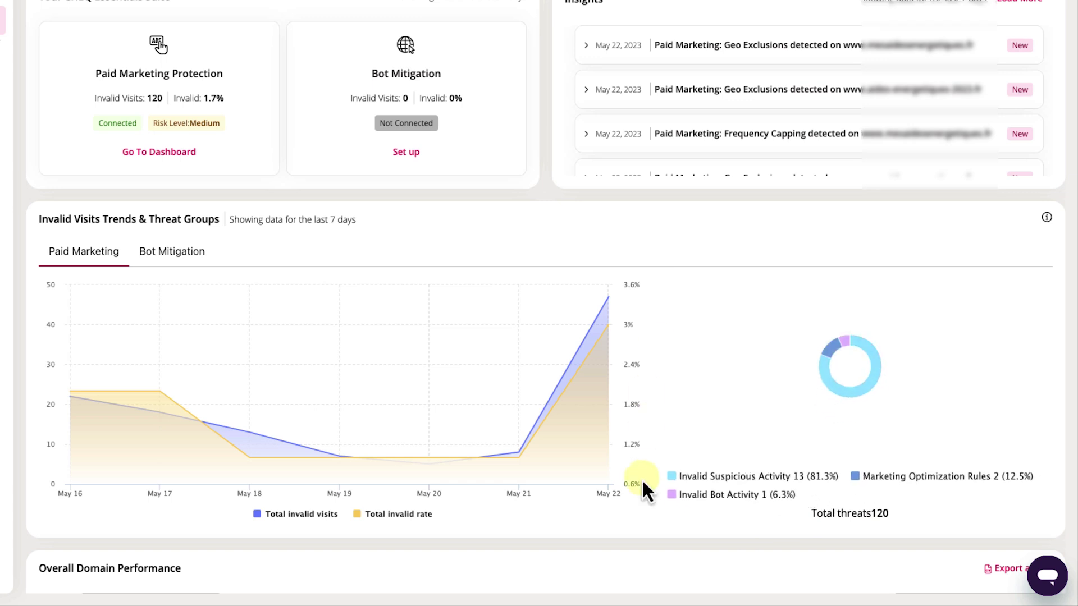
scroll(641, 493, down, 5)
scroll(666, 336, down, 5)
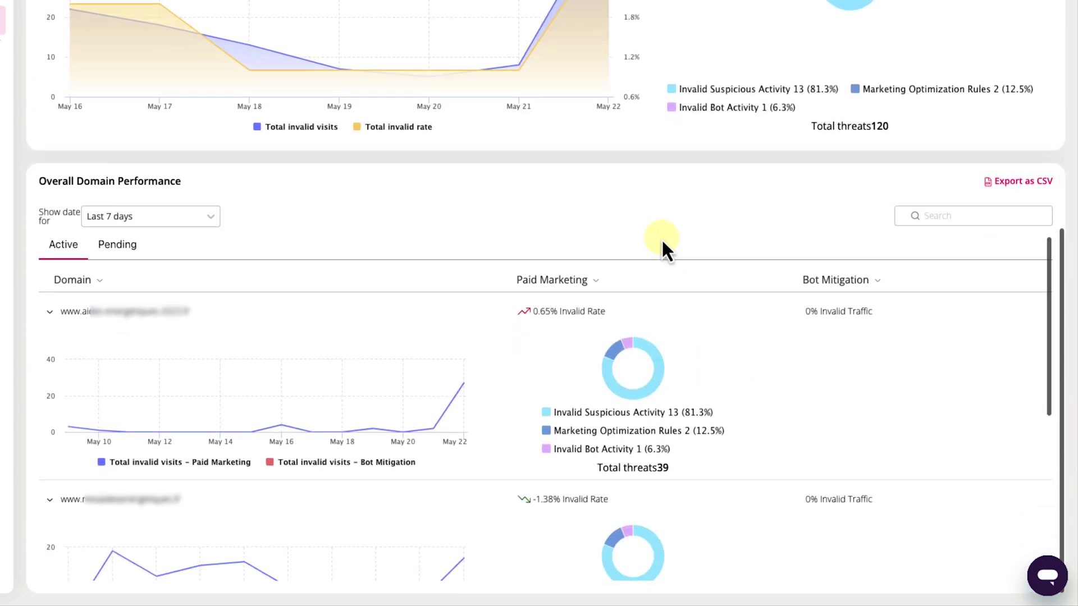
mouse_move(340, 433)
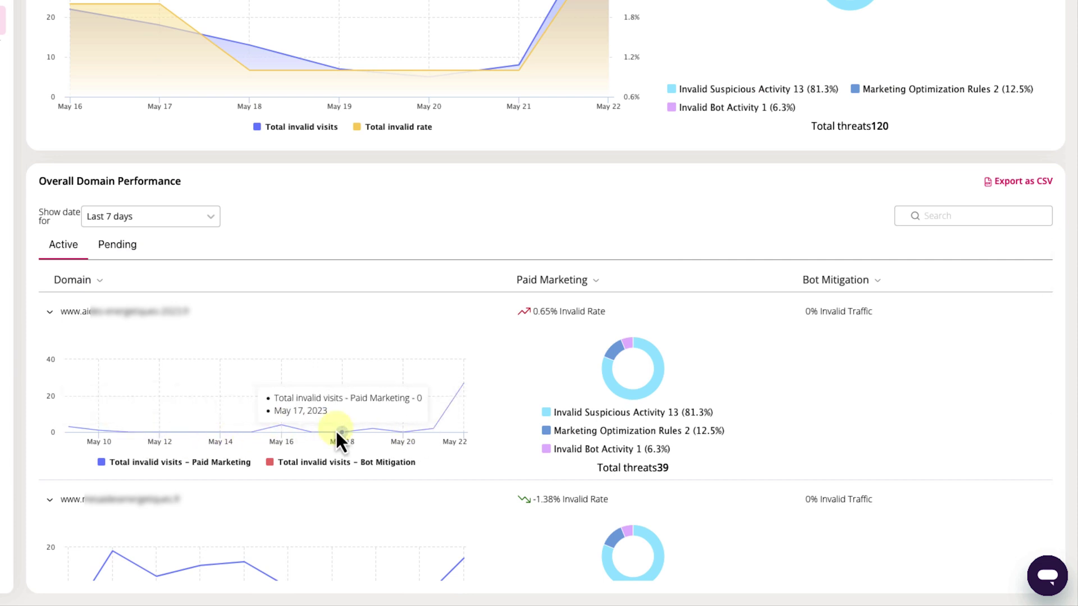
click(211, 217)
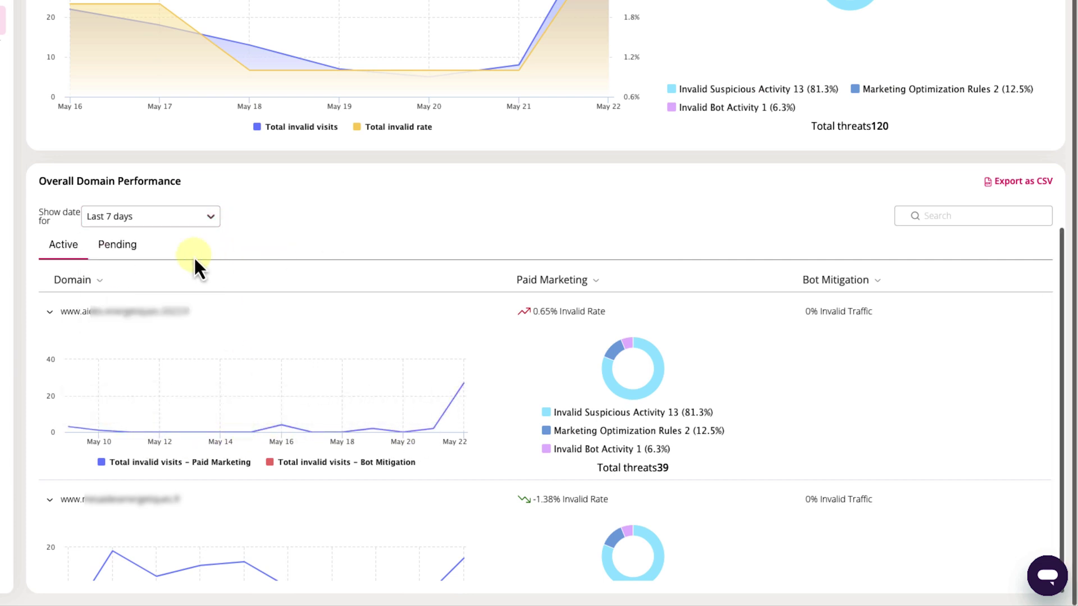